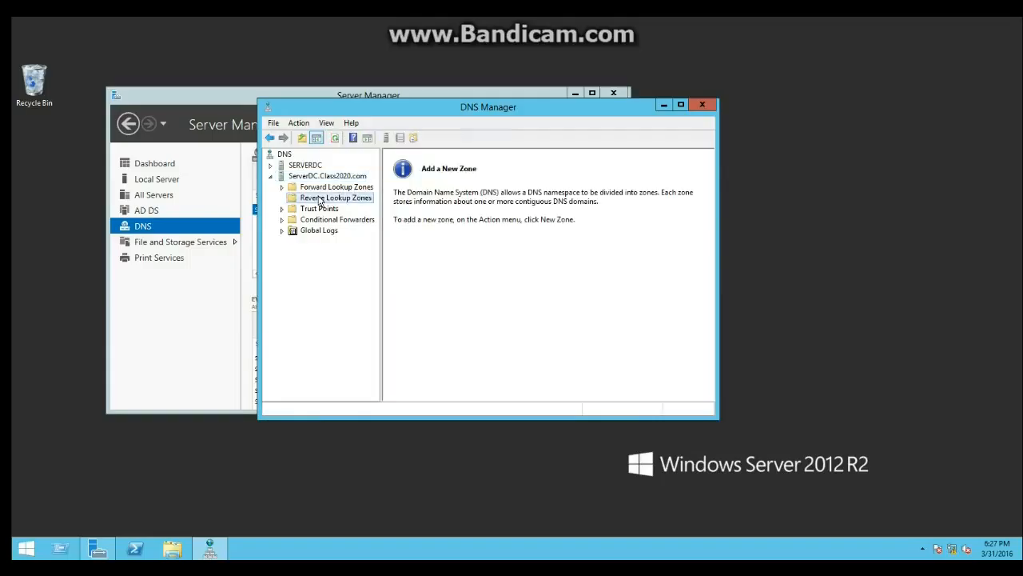
# Start a new primary reverse lookup zone stored in Active Directory and replicated to all DNS servers on this domain's controllers
pyautogui.rightClick(319, 197)
pyautogui.click(356, 204)
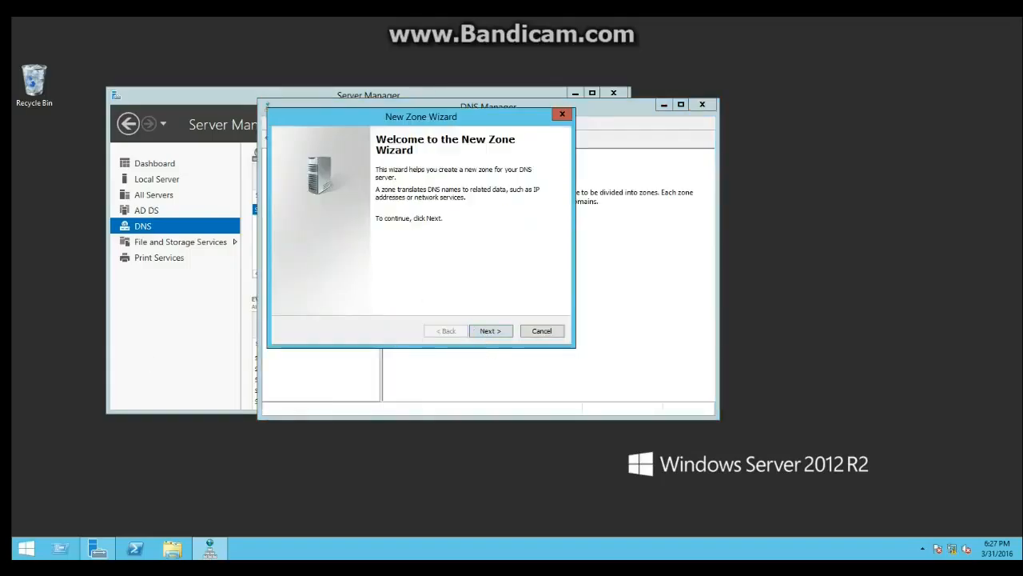
pyautogui.click(487, 337)
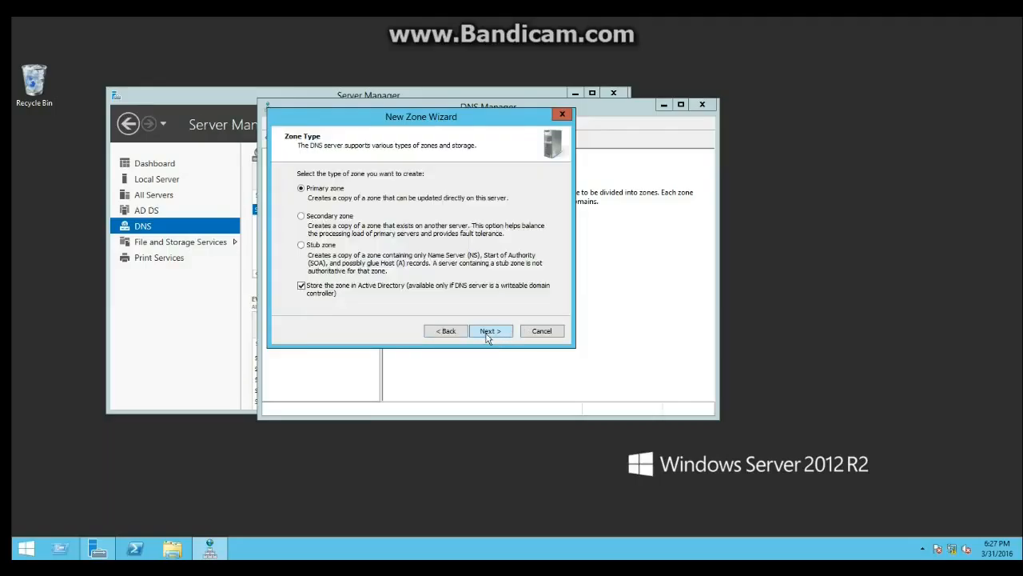
pyautogui.click(487, 337)
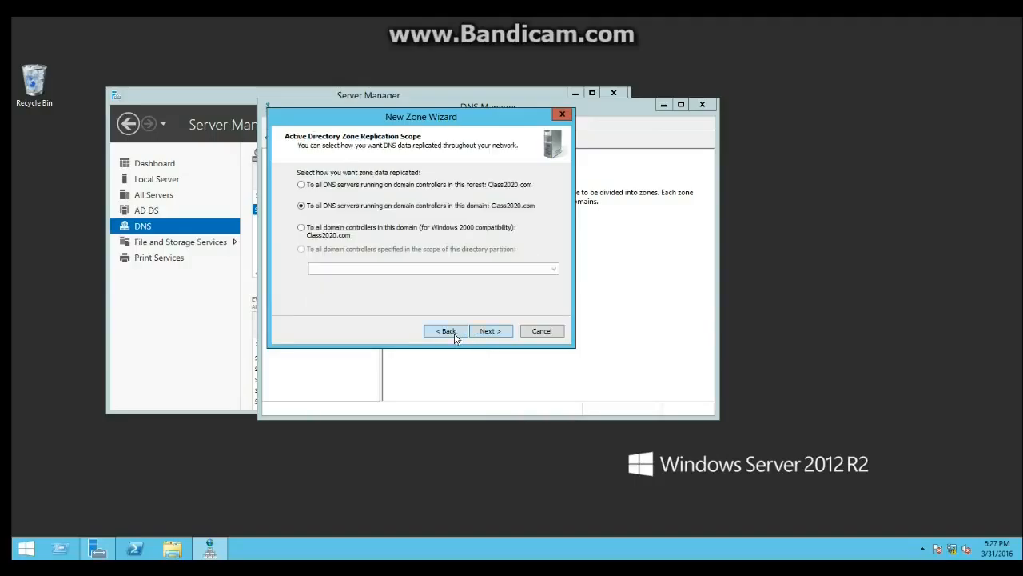
pyautogui.click(457, 334)
pyautogui.click(489, 334)
pyautogui.click(489, 334)
pyautogui.click(490, 335)
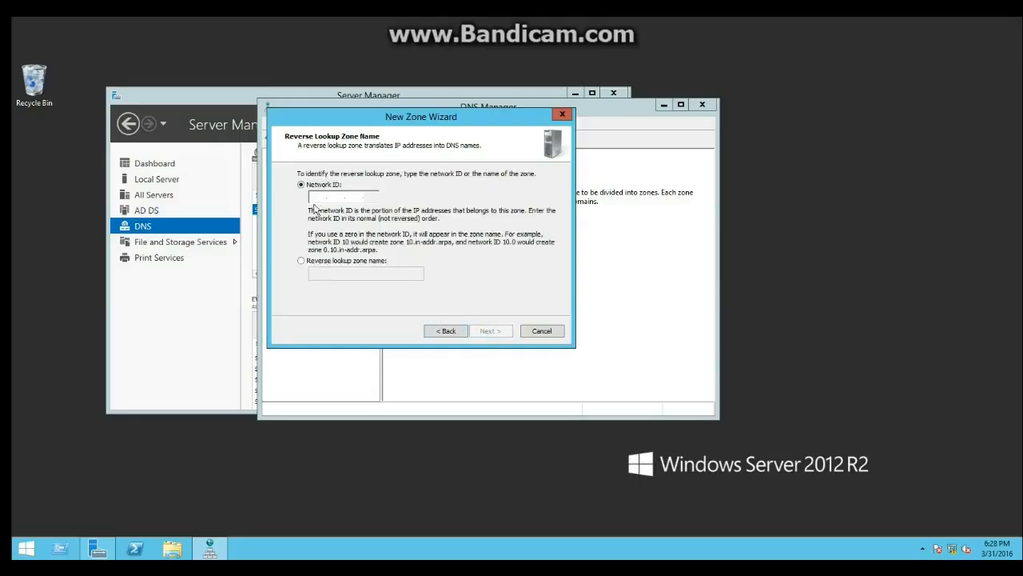
# Set the reverse zone's network ID to 10.1.1 and finish creating it with the default dynamic update setting
pyautogui.write('10.1.1')
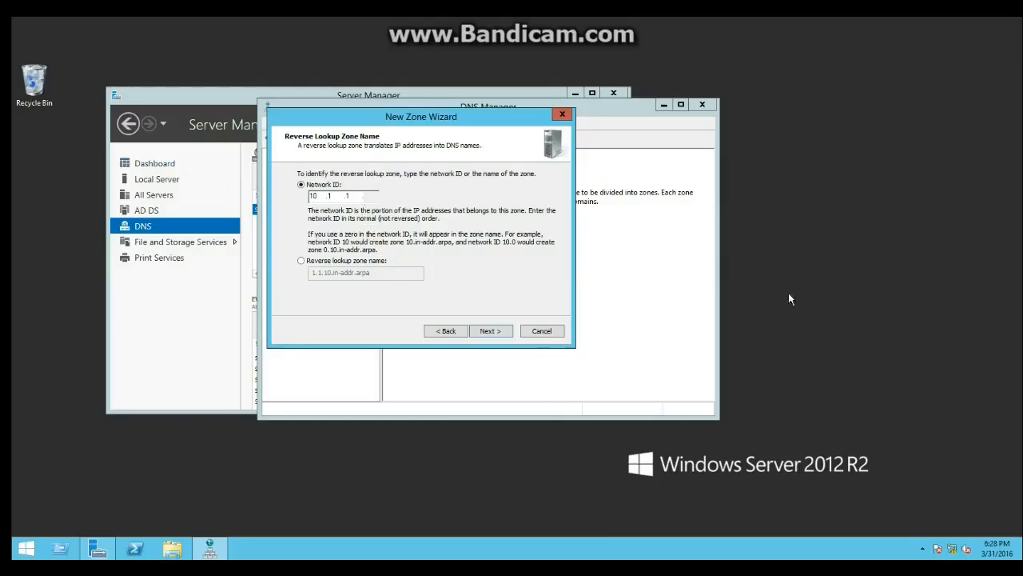
pyautogui.click(489, 331)
pyautogui.click(490, 330)
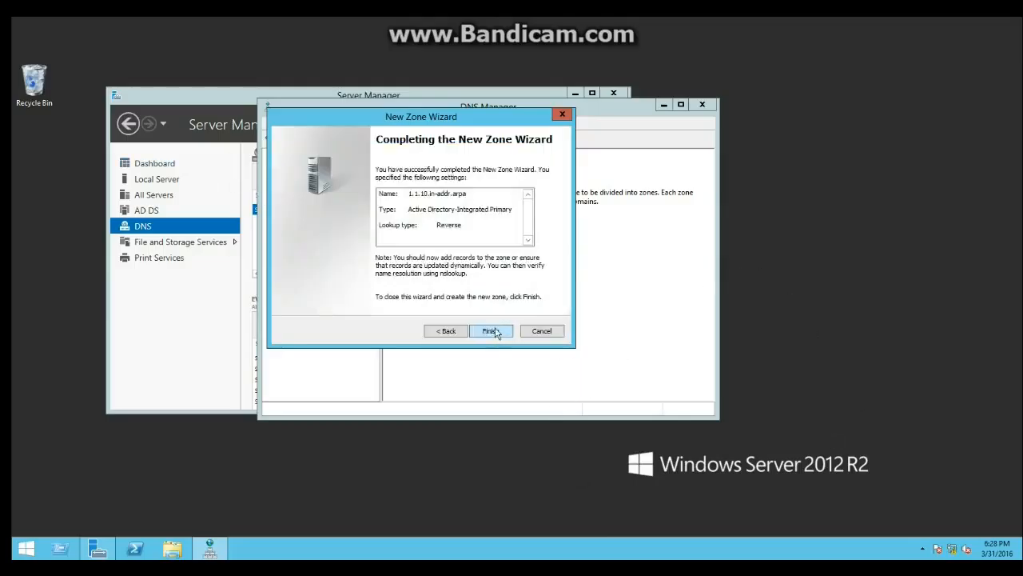
pyautogui.click(496, 330)
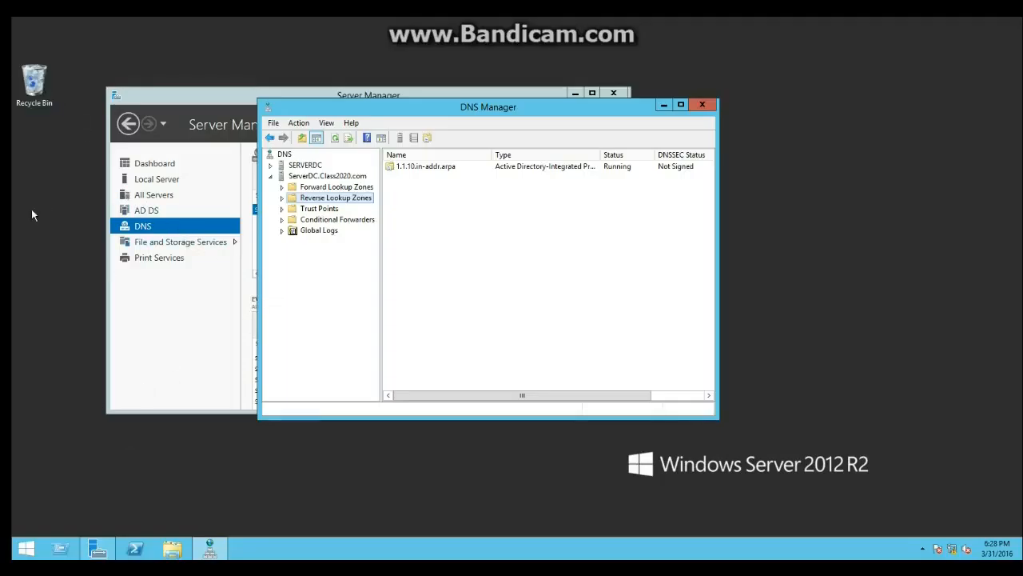
# Start a new primary forward lookup zone stored in Active Directory and replicated to all DNS servers in the Class2020.com domain
pyautogui.click(330, 187)
pyautogui.rightClick(330, 188)
pyautogui.click(346, 197)
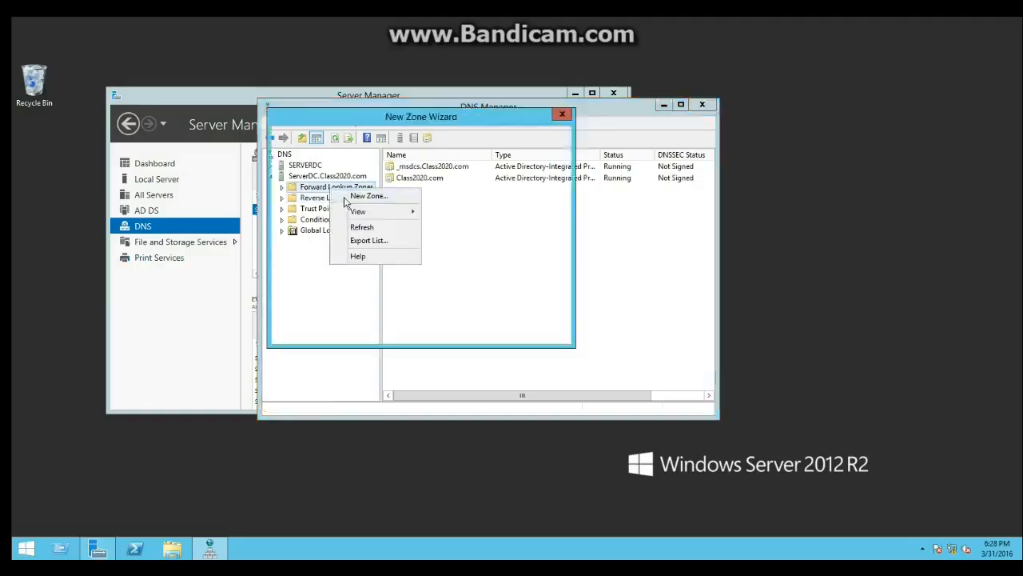
pyautogui.click(483, 337)
pyautogui.click(483, 336)
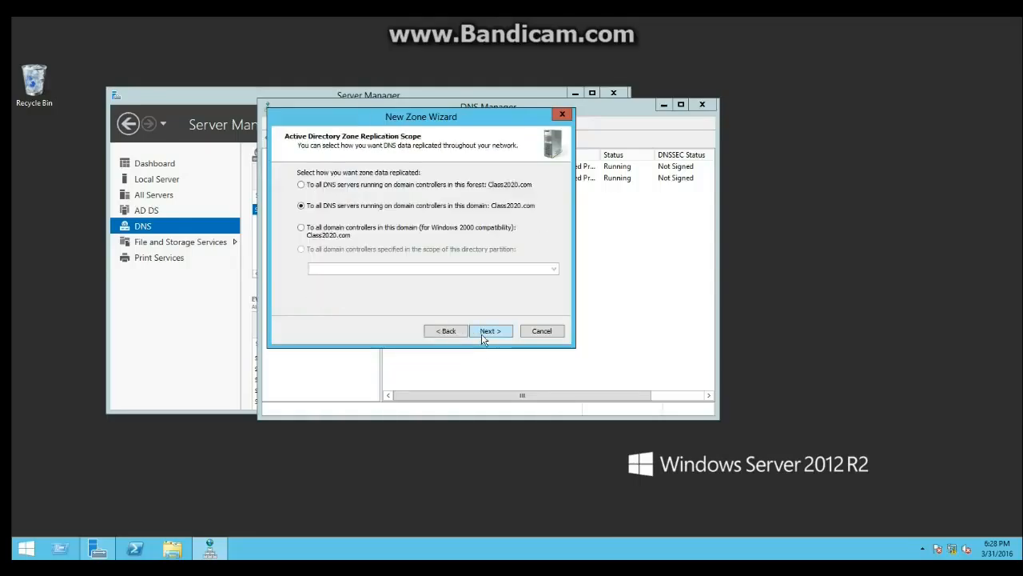
pyautogui.click(489, 331)
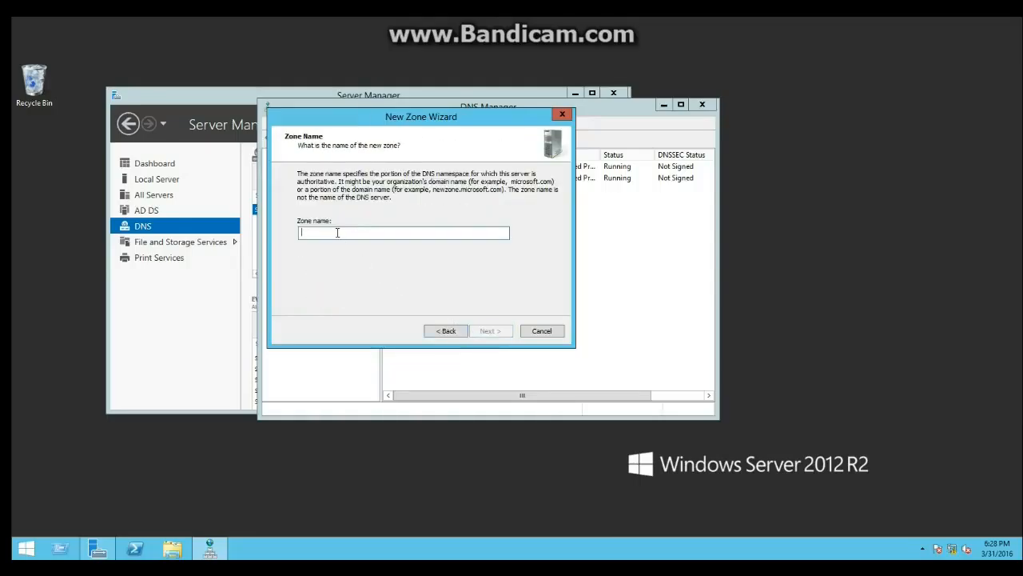
# Name the forward zone division.class2020.com and finish creating it with the remaining default settings
pyautogui.write('division.')
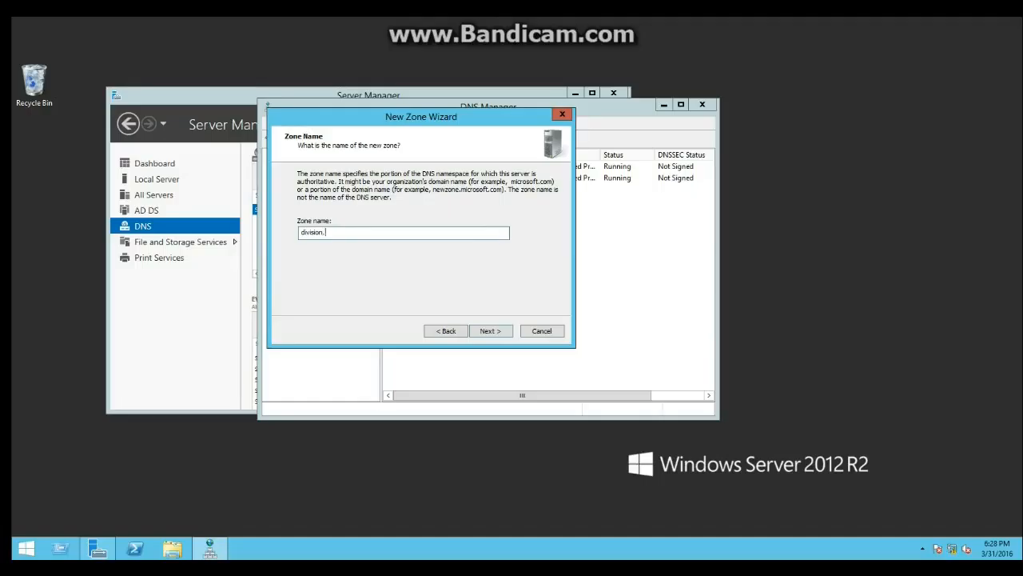
pyautogui.write('class2020.com')
pyautogui.press('Return')
pyautogui.press('Return')
pyautogui.press('Return')
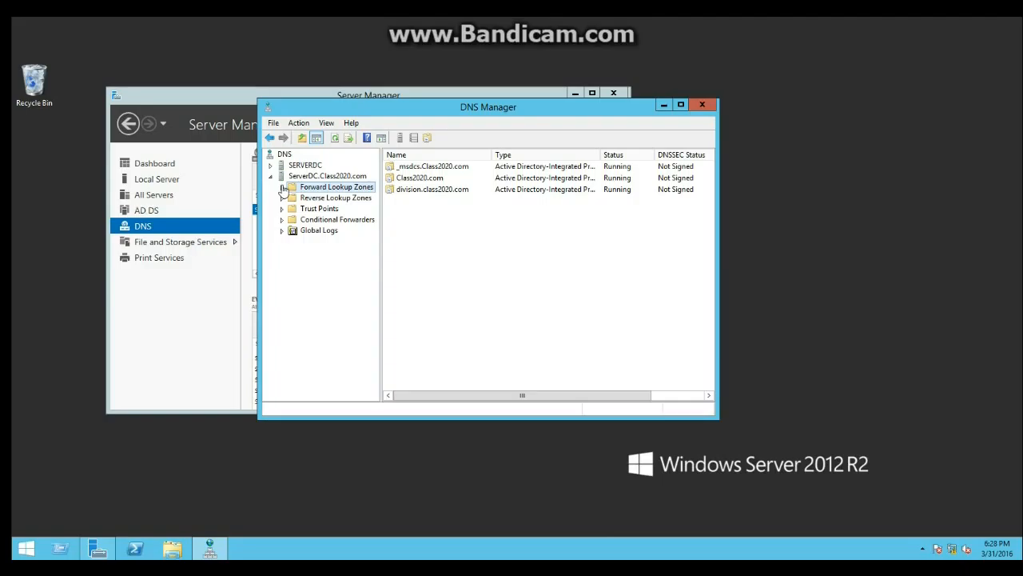
# Expand the forward lookup zones and add a new domain named hr under division.class2020.com
pyautogui.click(282, 188)
pyautogui.click(312, 220)
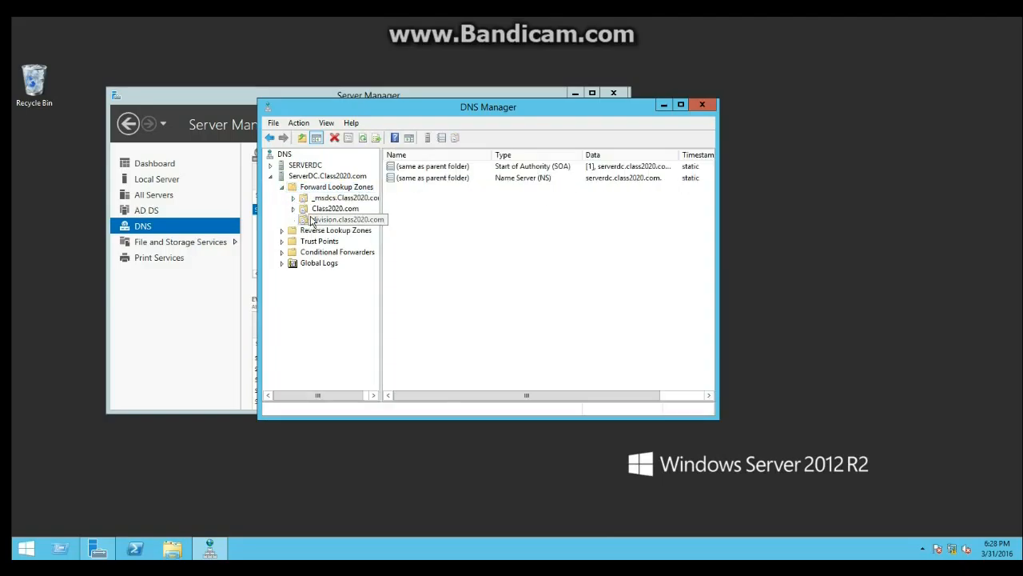
pyautogui.rightClick(313, 222)
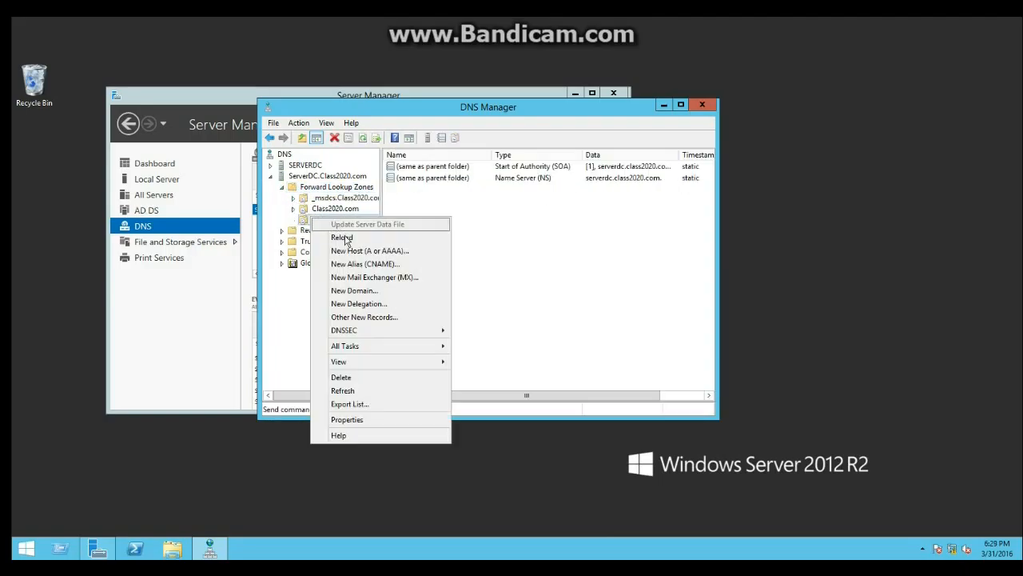
pyautogui.click(372, 291)
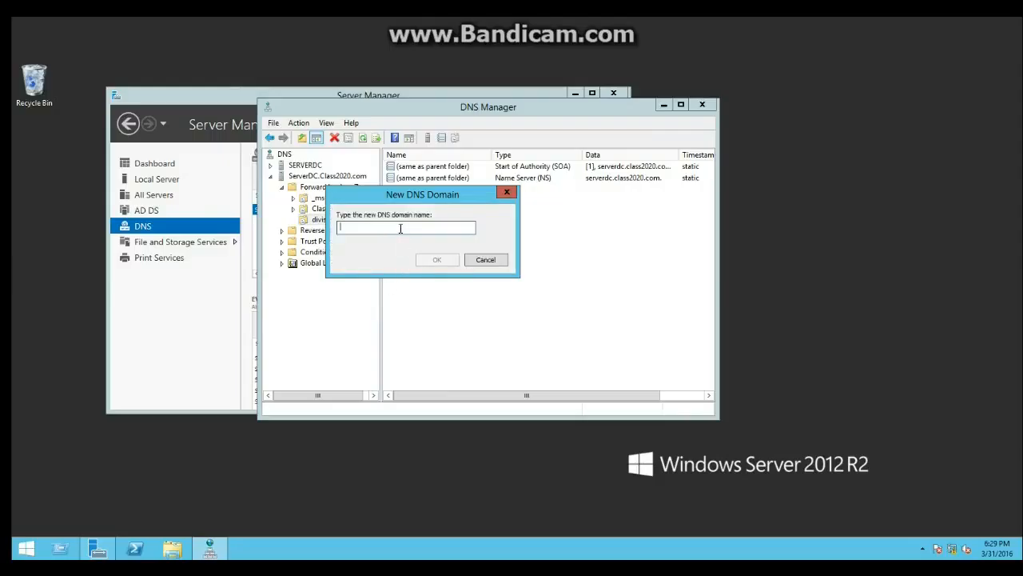
pyautogui.write('hr')
pyautogui.press('Return')
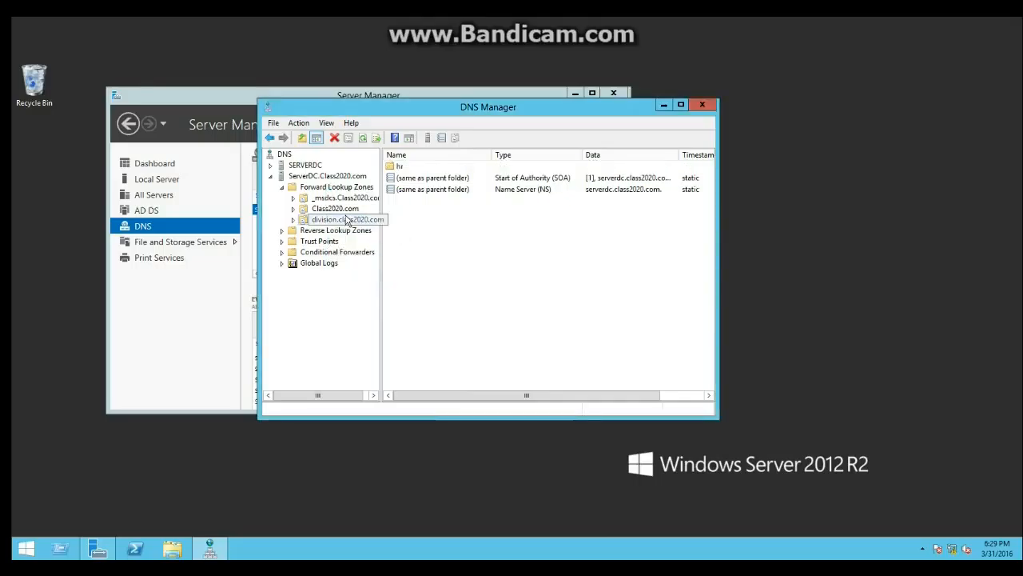
# Add a new domain named sales under the division.class2020.com zone
pyautogui.rightClick(345, 217)
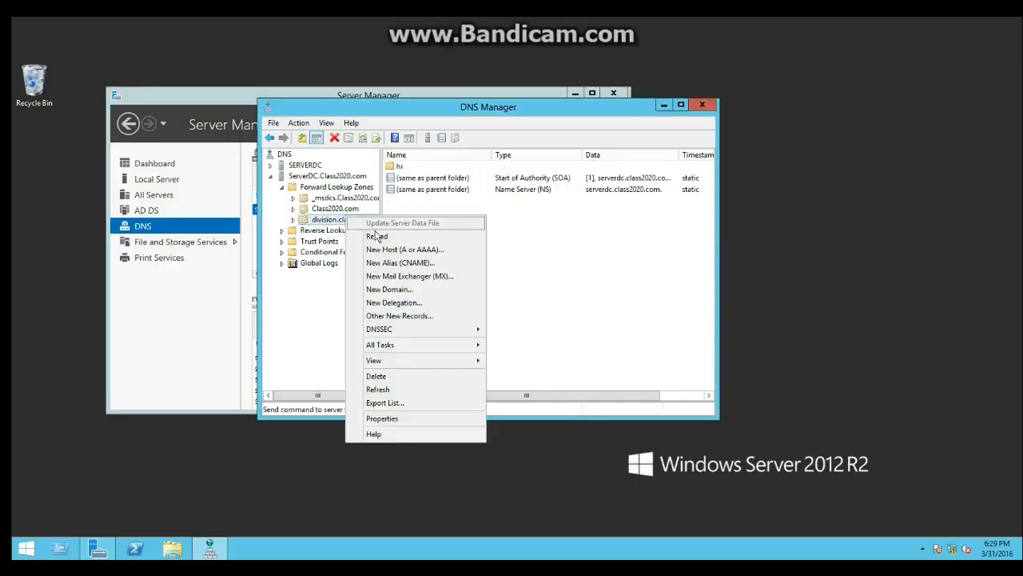
pyautogui.click(387, 289)
pyautogui.write('salre')
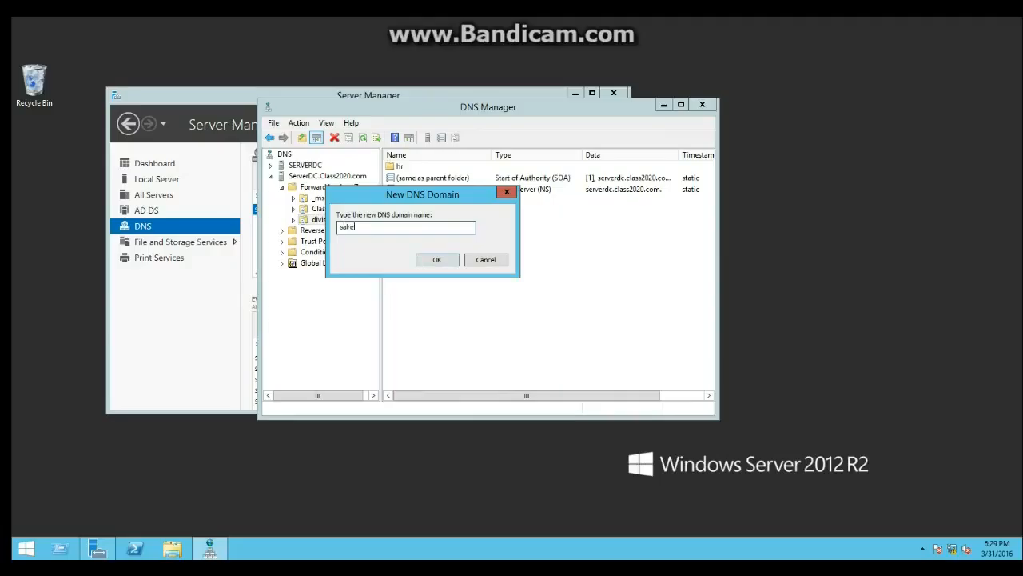
pyautogui.press('BackSpace')
pyautogui.write('es')
pyautogui.press('Return')
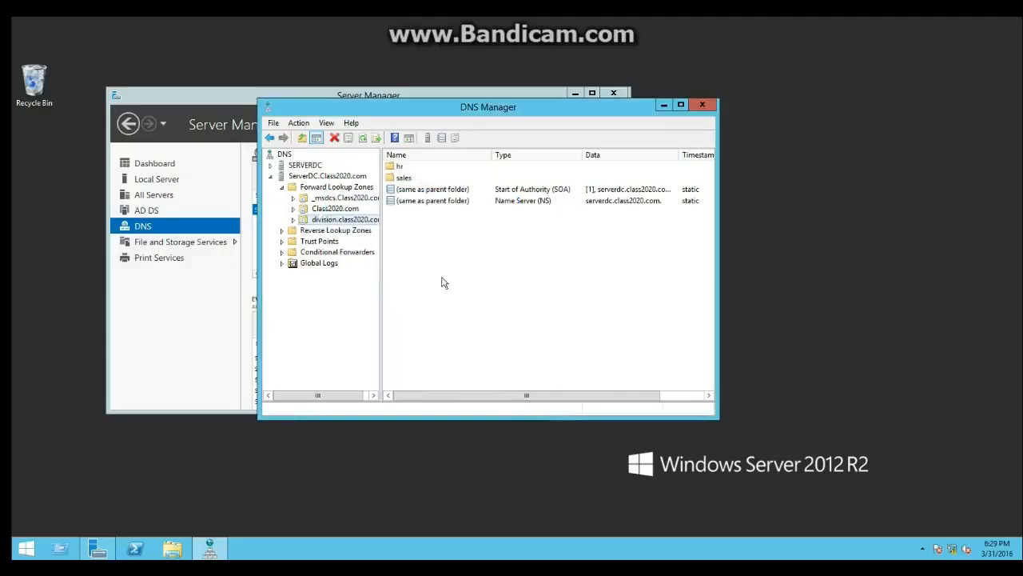
# Add a new domain named production under the division.class2020.com zone
pyautogui.rightClick(351, 227)
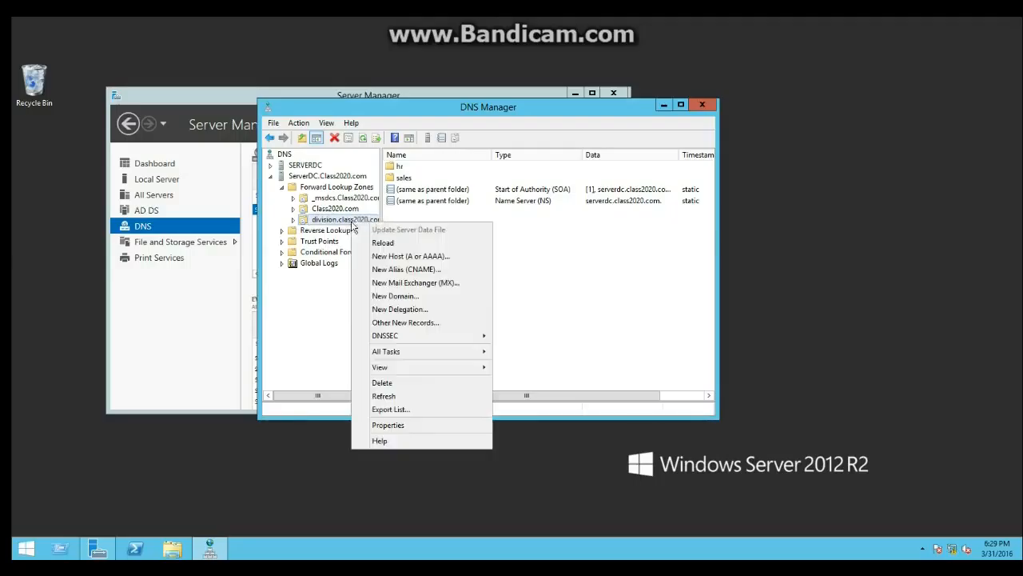
pyautogui.click(413, 304)
pyautogui.write('production')
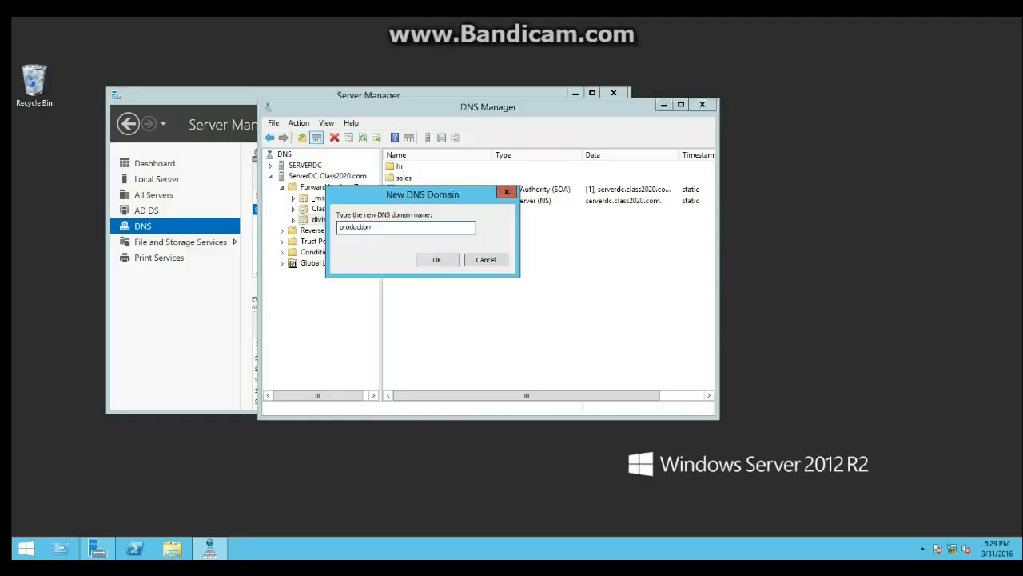
pyautogui.press('Return')
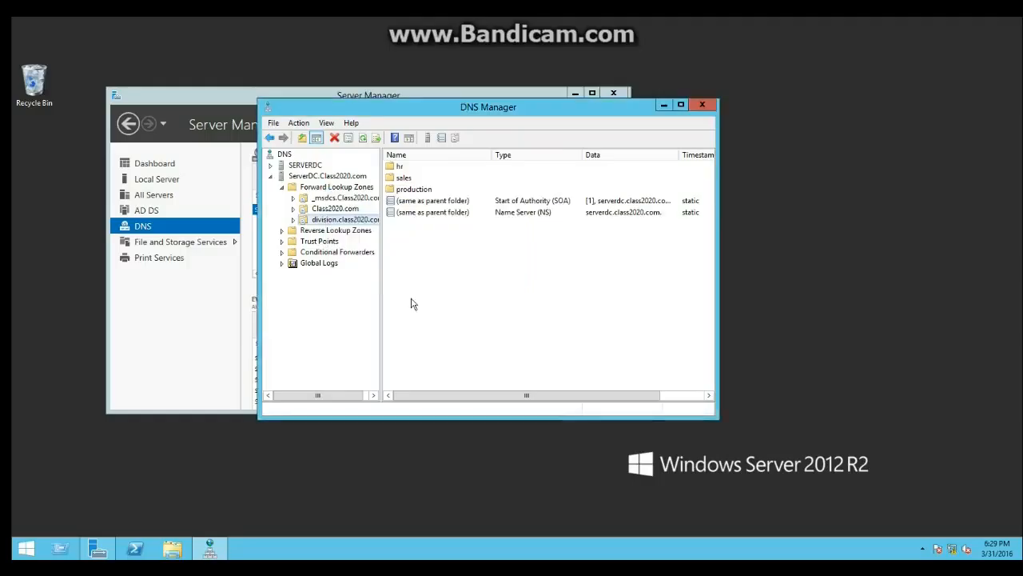
# Delete the production domain from the division.class2020.com zone
pyautogui.rightClick(436, 191)
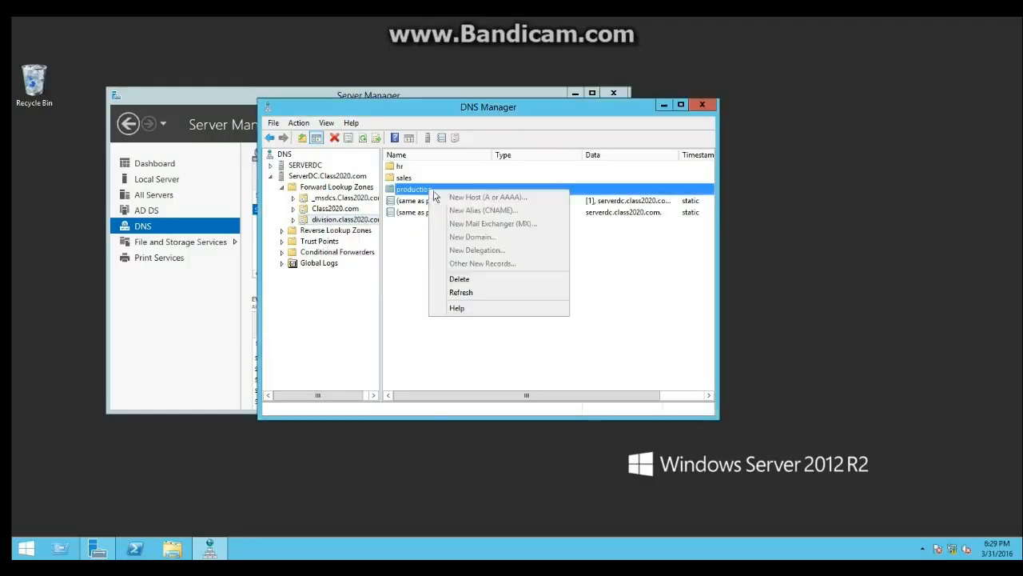
pyautogui.click(477, 276)
pyautogui.click(571, 317)
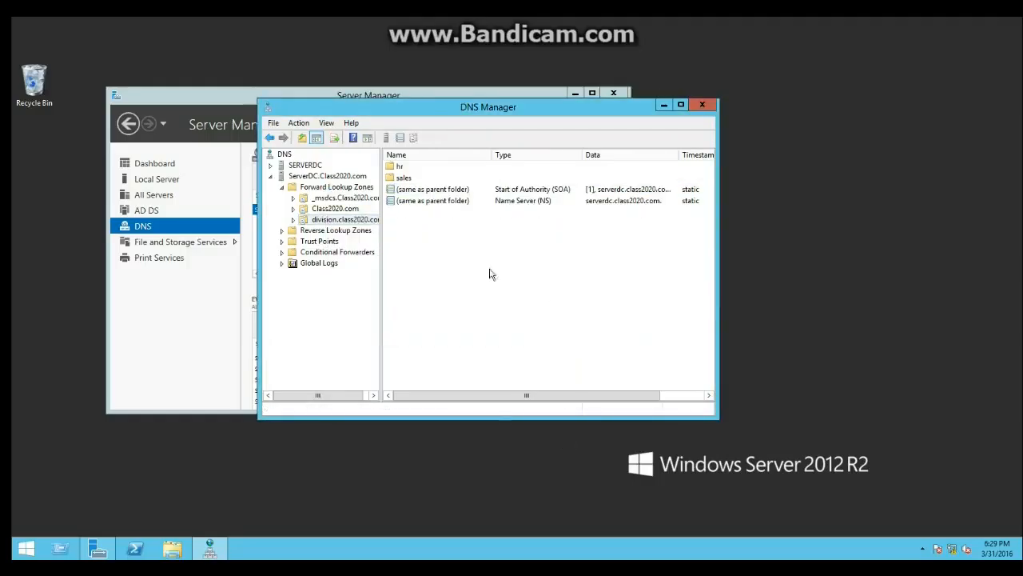
# Add a new domain named prod under the division.class2020.com zone
pyautogui.rightClick(358, 221)
pyautogui.click(436, 296)
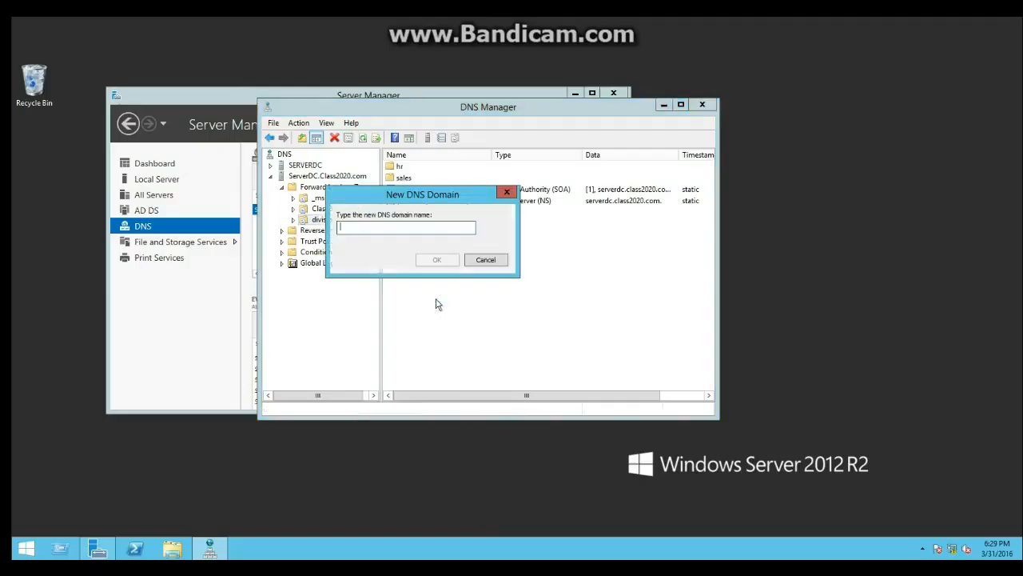
pyautogui.write('prod')
pyautogui.press('Return')
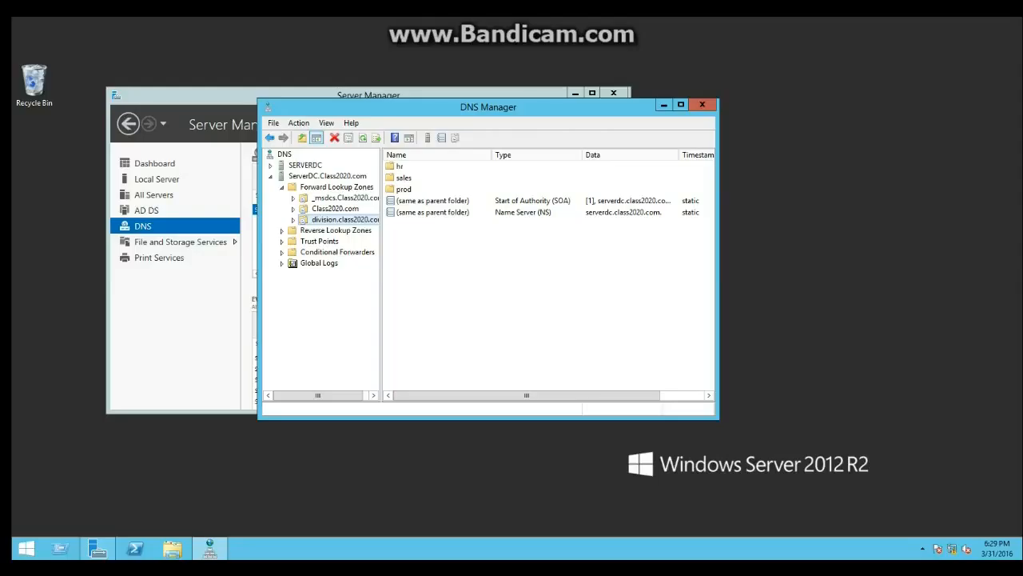
# Add a host record named fs with IP address 10.1.1.110 and an associated PTR record to the hr domain
pyautogui.click(292, 220)
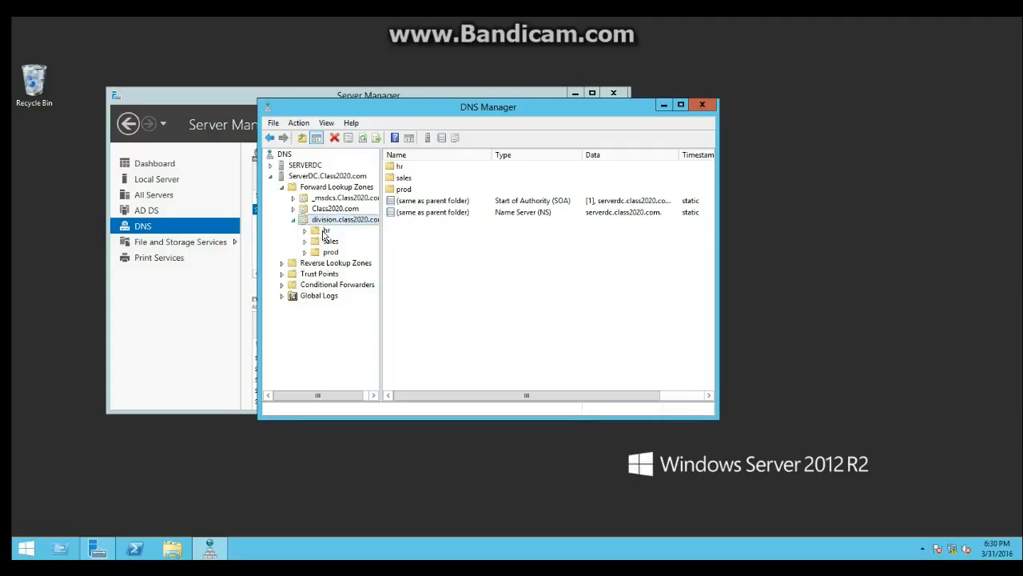
pyautogui.rightClick(324, 232)
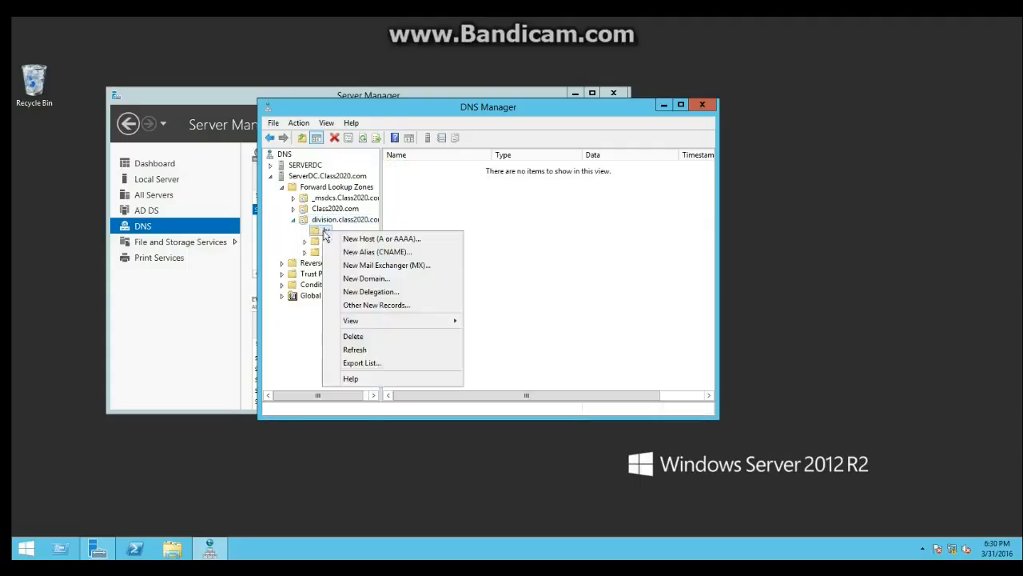
pyautogui.click(358, 240)
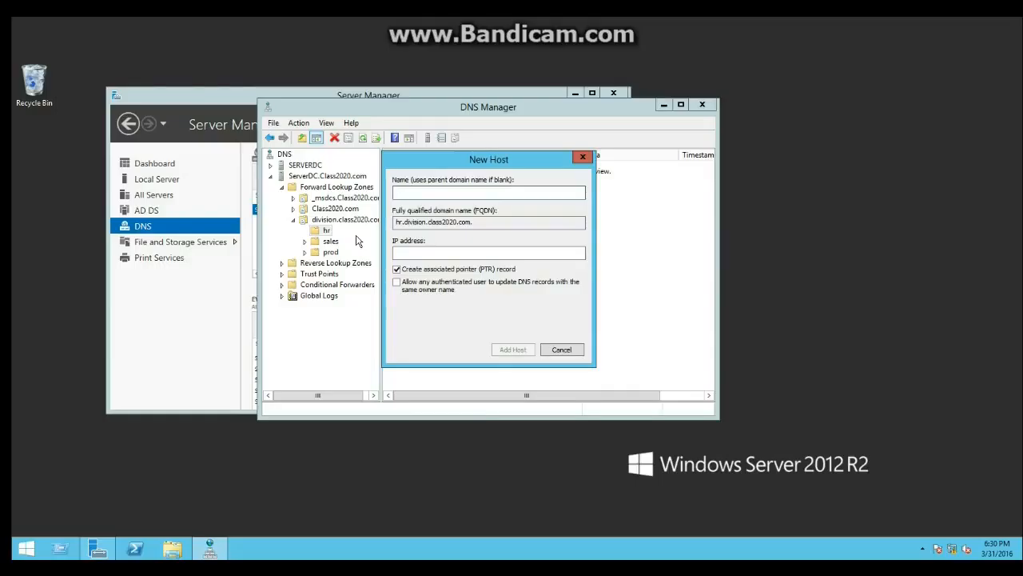
pyautogui.write('fs')
pyautogui.press('Tab')
pyautogui.press('Tab')
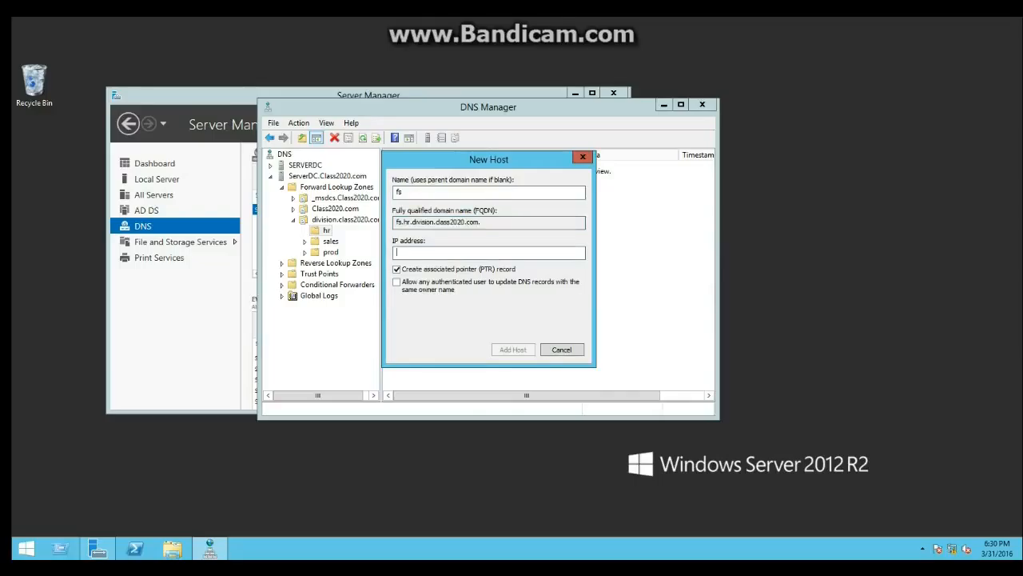
pyautogui.write('10.1.1.110')
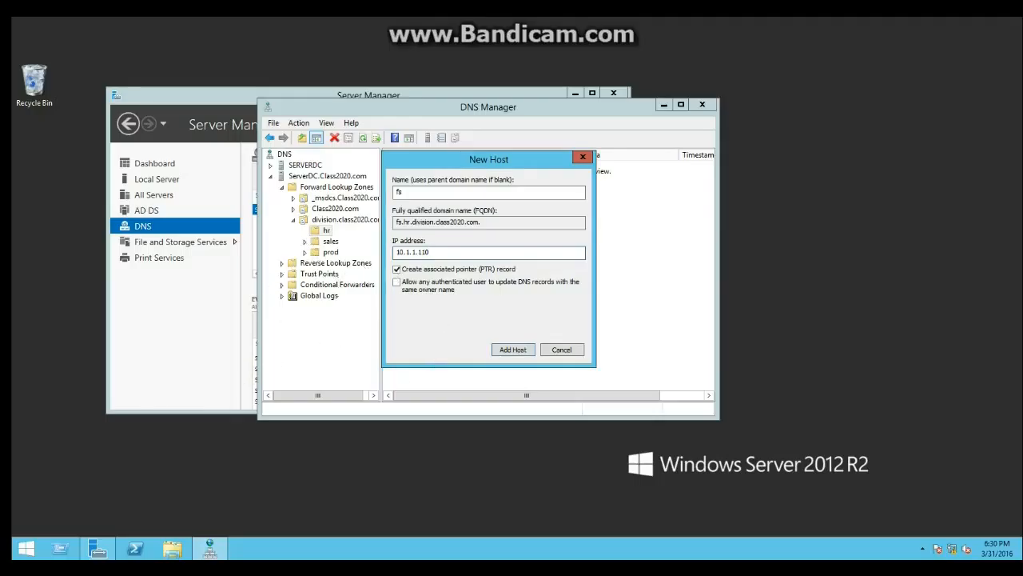
pyautogui.click(512, 349)
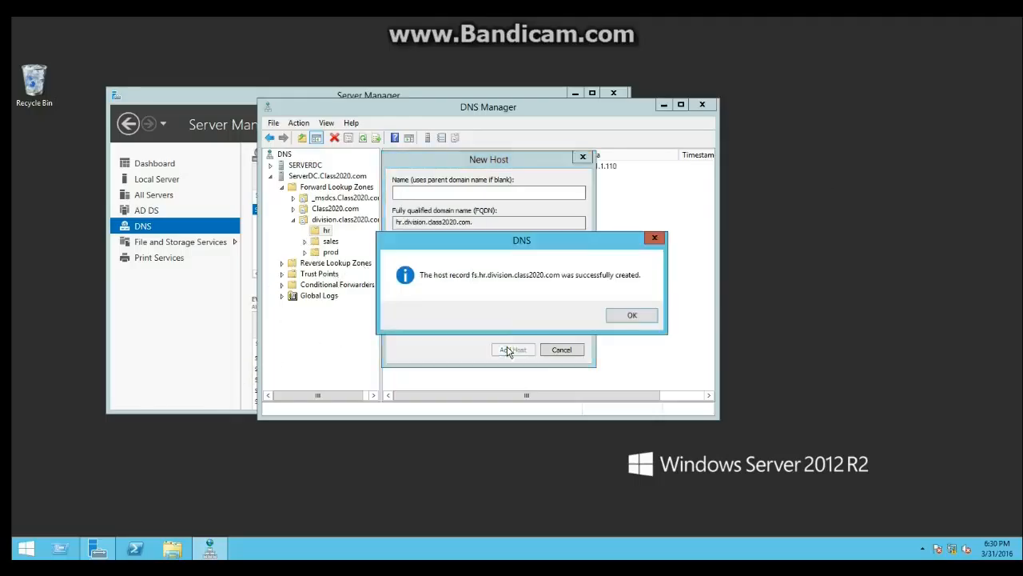
pyautogui.click(631, 317)
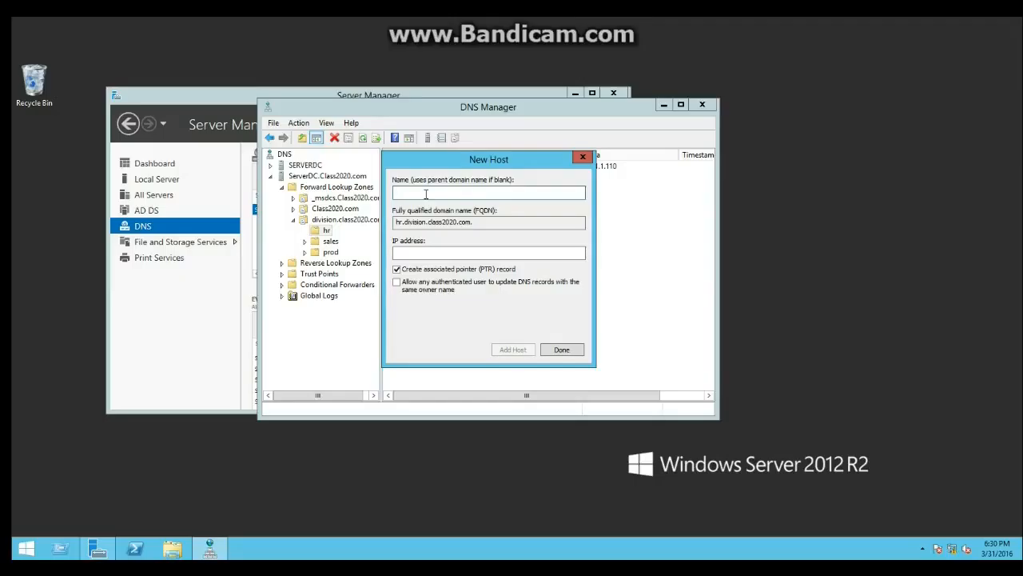
# Add a host record named bks with IP address 10.1.1.101 and an associated PTR record to the hr domain
pyautogui.write('bks')
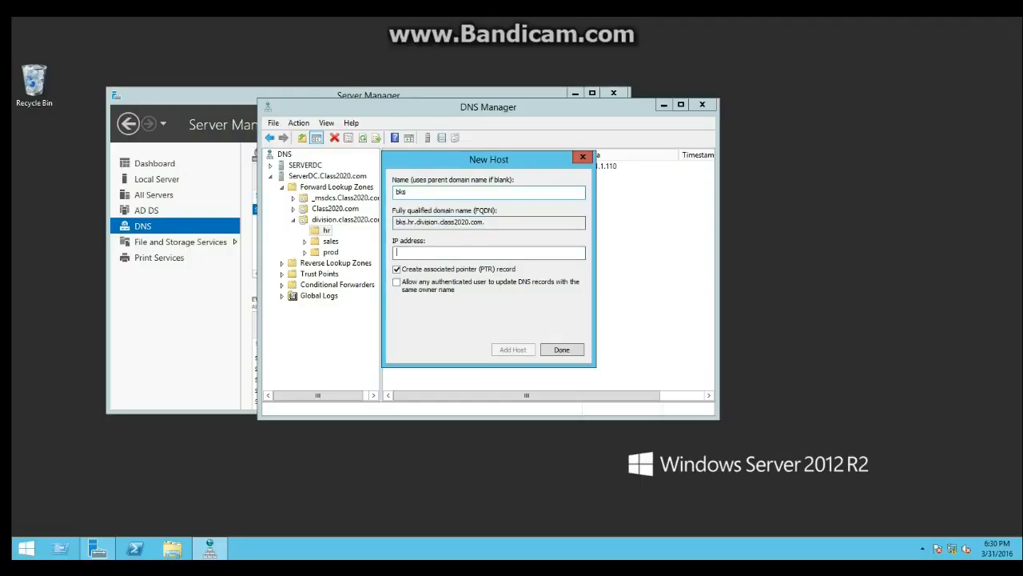
pyautogui.write('10.1.1.101')
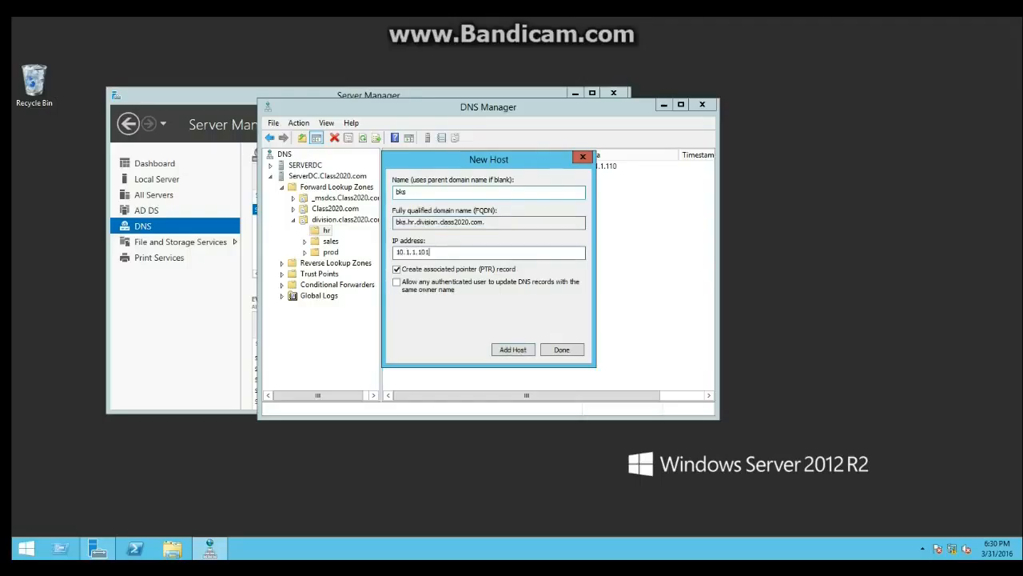
pyautogui.press('Return')
pyautogui.press('Return')
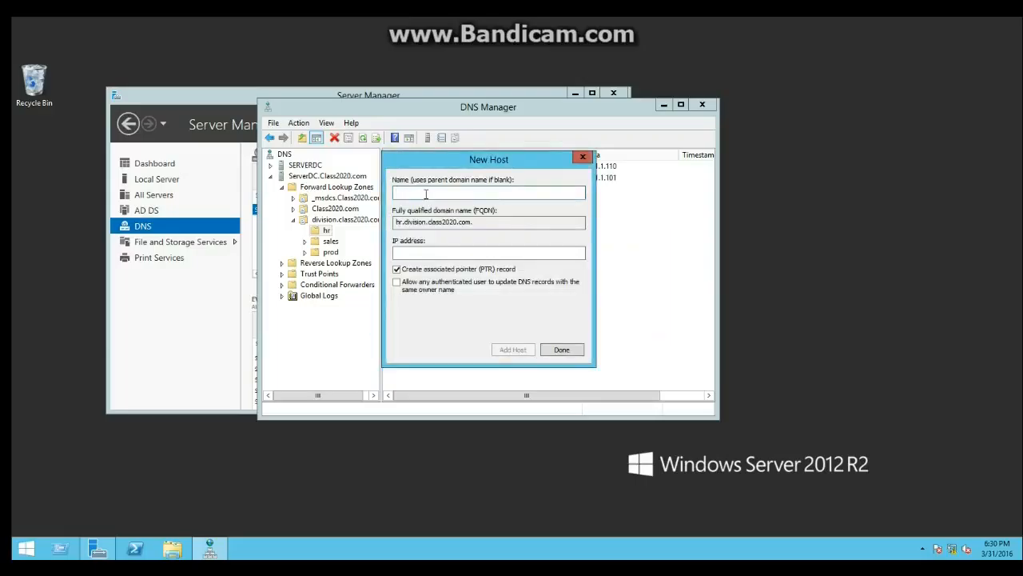
# Add a host record named iws with IP address 10.1.1.102 and a PTR record to the hr domain, and finish adding hosts there
pyautogui.write('ws')
pyautogui.press('Tab')
pyautogui.press('Tab')
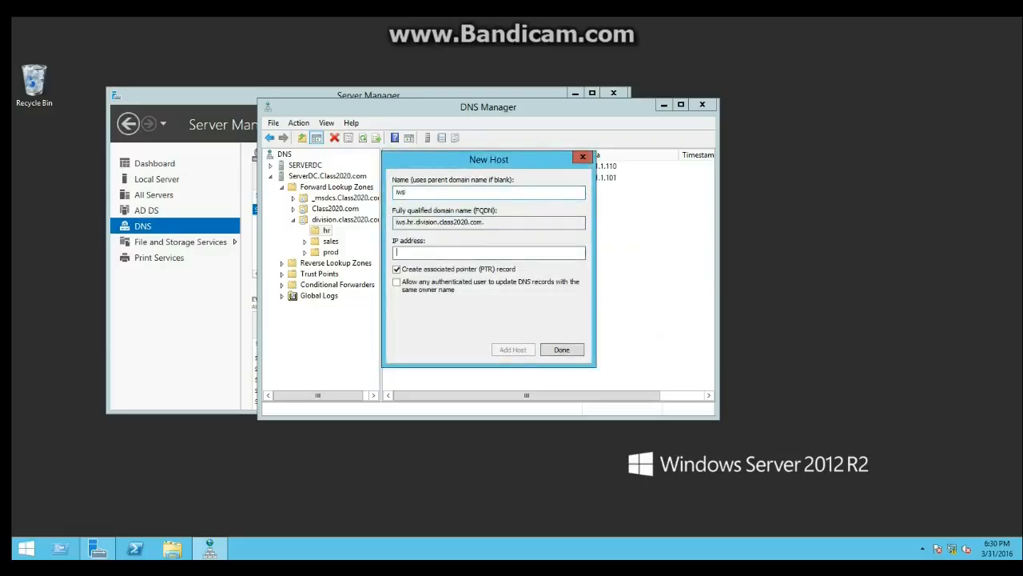
pyautogui.write('10.1.1.102')
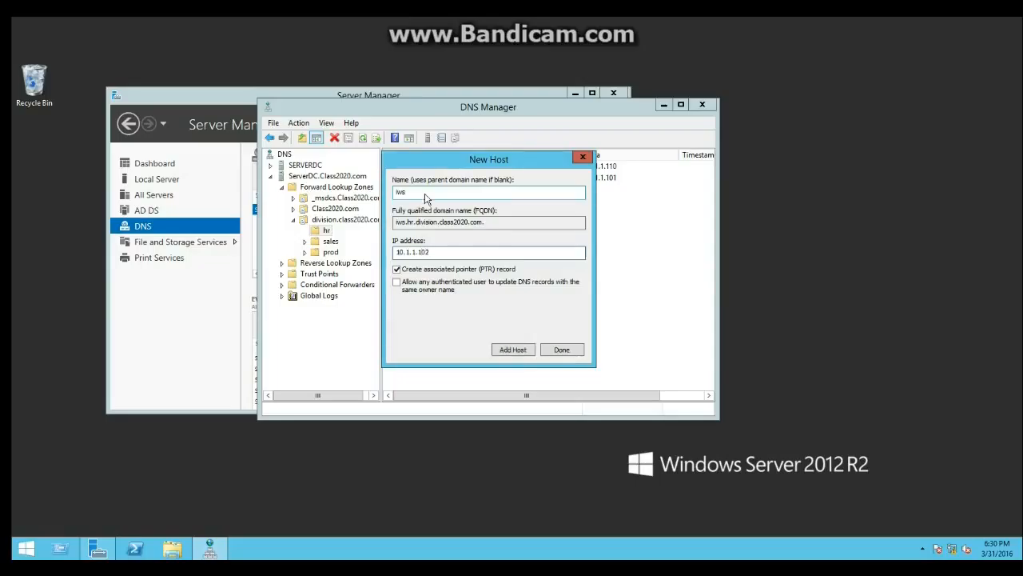
pyautogui.press('Return')
pyautogui.press('Return')
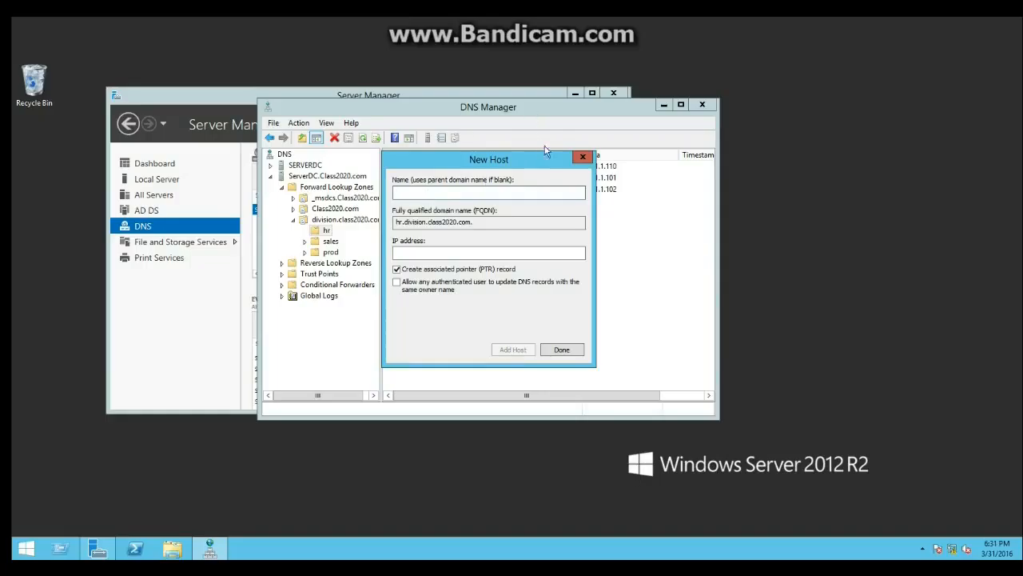
pyautogui.click(583, 157)
# Add a host record named fs with IP address 10.1.1.110 and an associated PTR record to the sales domain
pyautogui.click(331, 243)
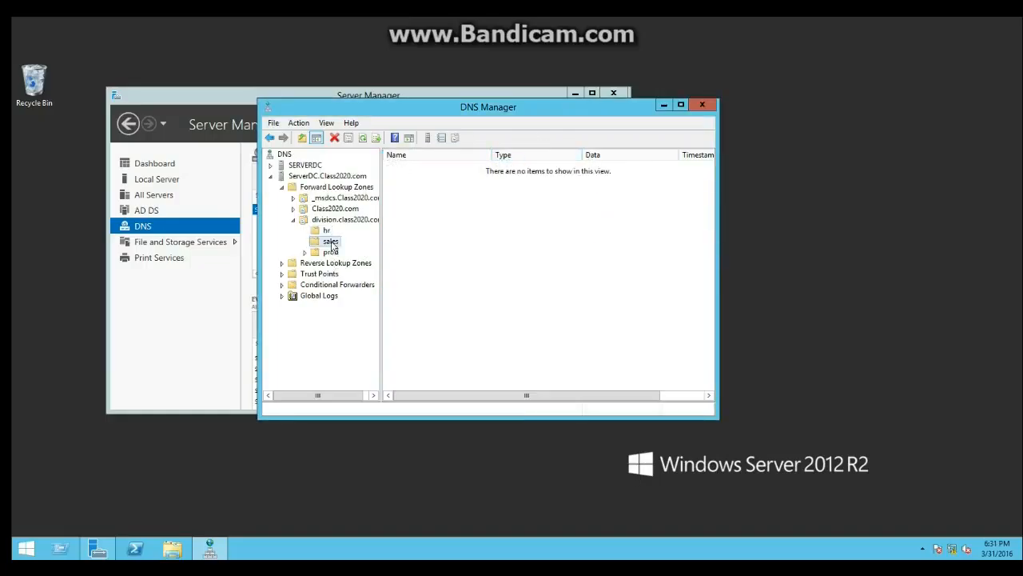
pyautogui.rightClick(331, 242)
pyautogui.click(391, 249)
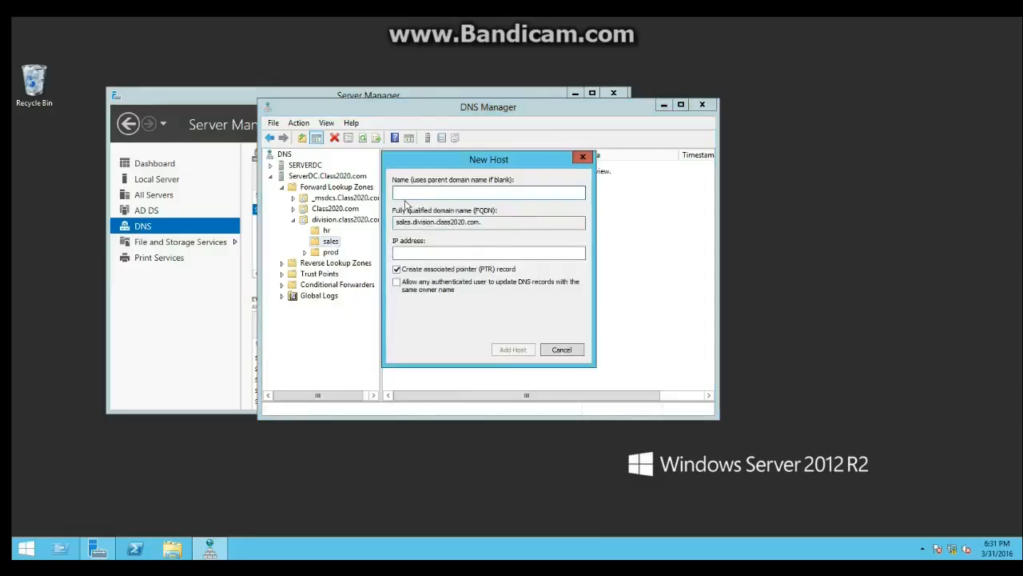
pyautogui.write('fs')
pyautogui.press('Tab')
pyautogui.press('Tab')
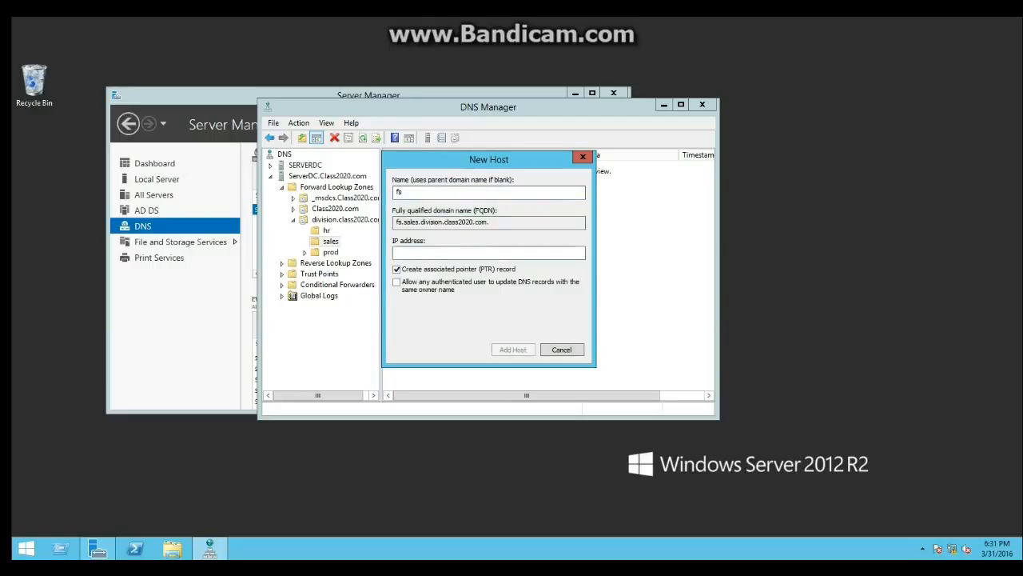
pyautogui.write('10.1.1.110')
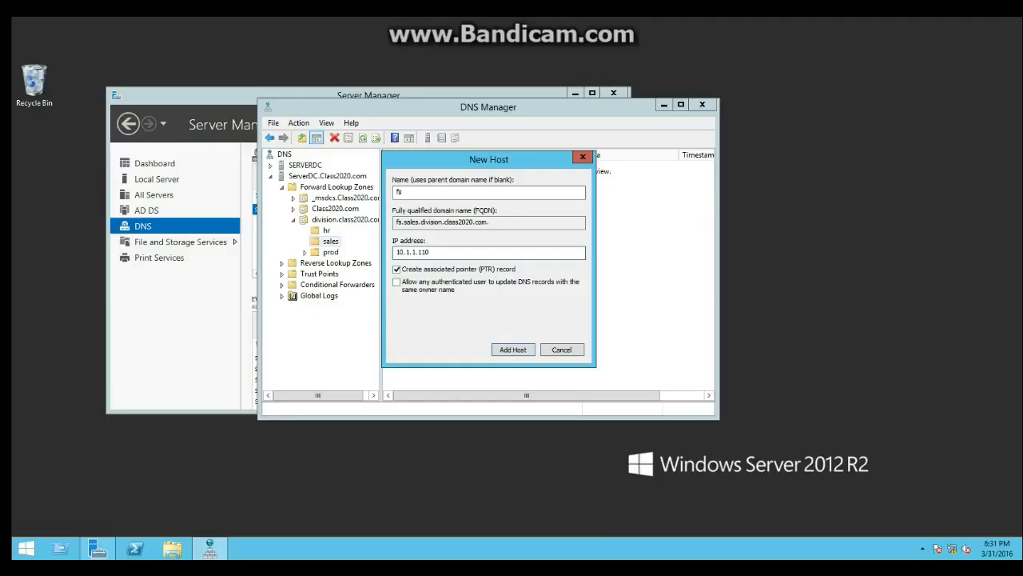
pyautogui.press('Return')
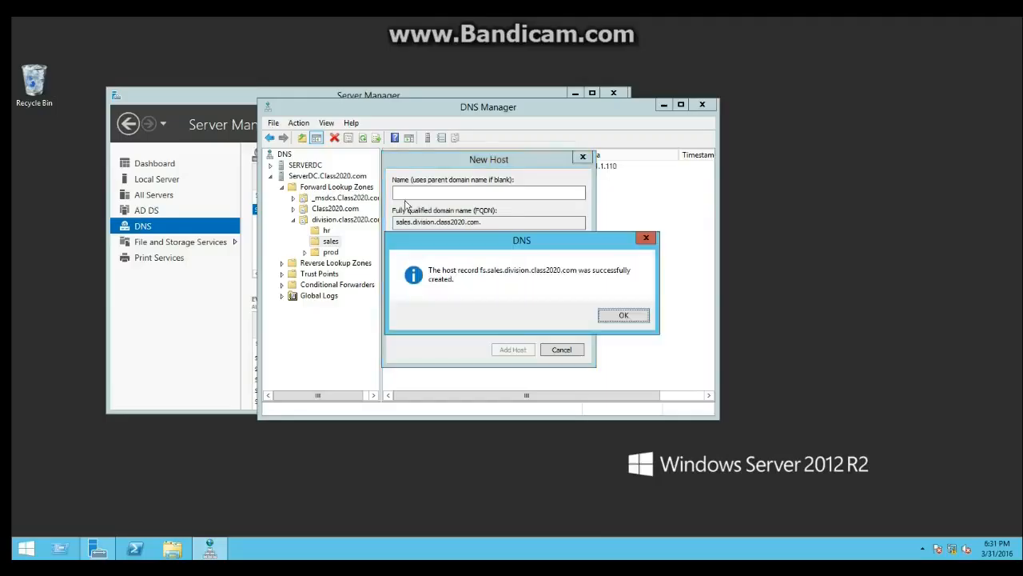
pyautogui.press('Return')
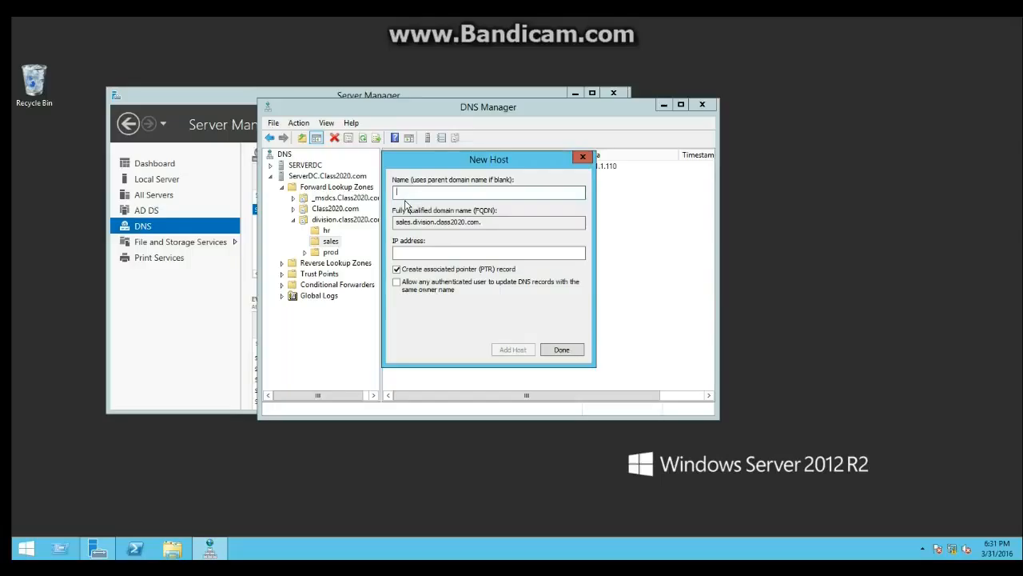
# Add a host record named dbs with IP address 10.1.1.111 and a PTR record to the sales domain, and finish adding hosts there
pyautogui.write('dbs')
pyautogui.press('Tab')
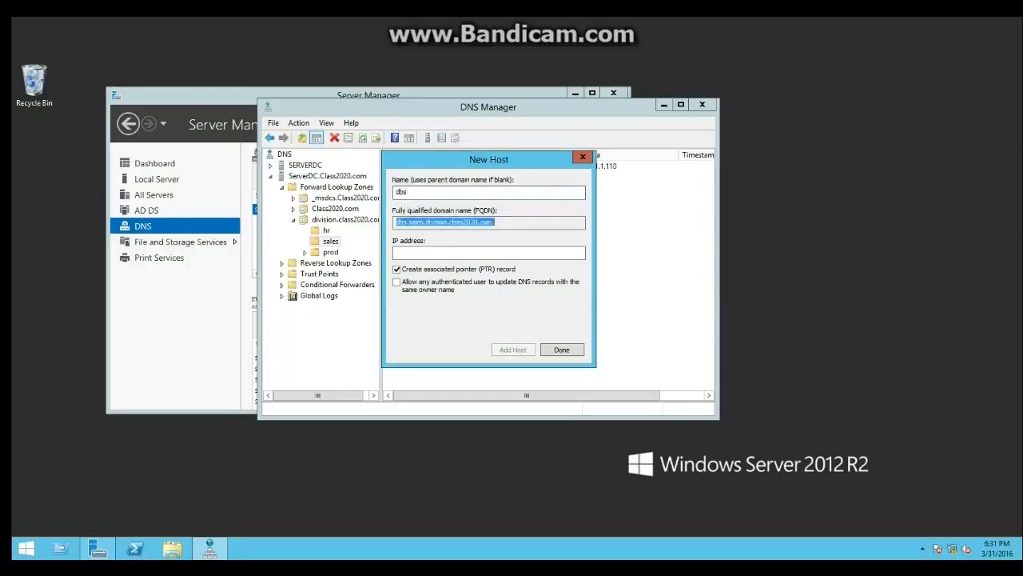
pyautogui.press('Tab')
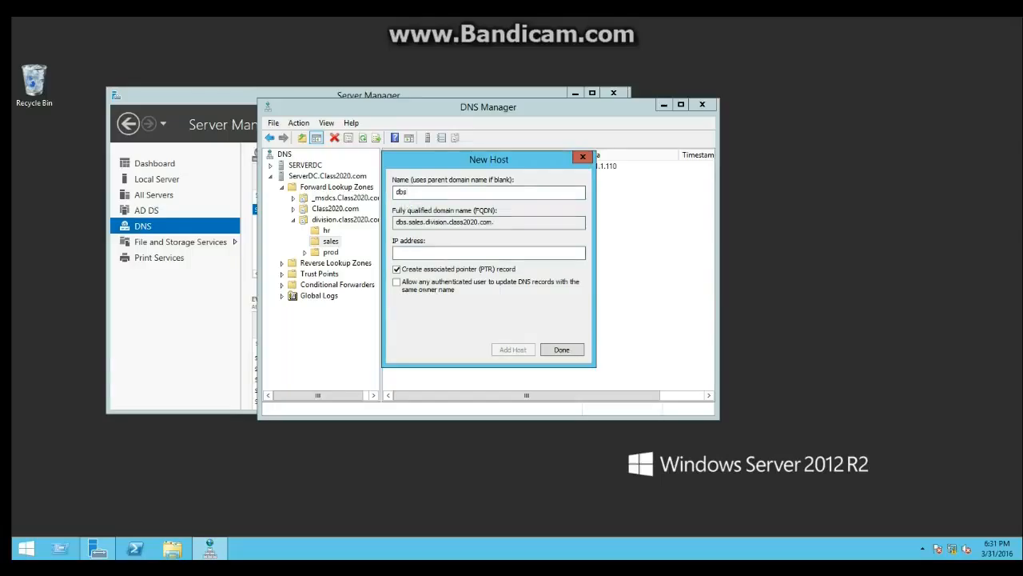
pyautogui.write('10.1.1.111')
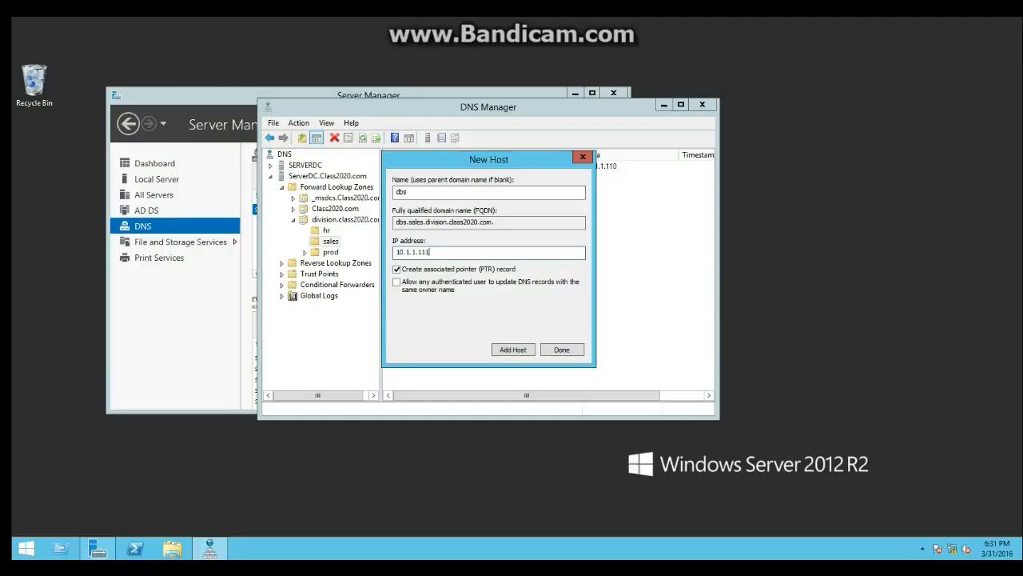
pyautogui.press('Return')
pyautogui.press('Return')
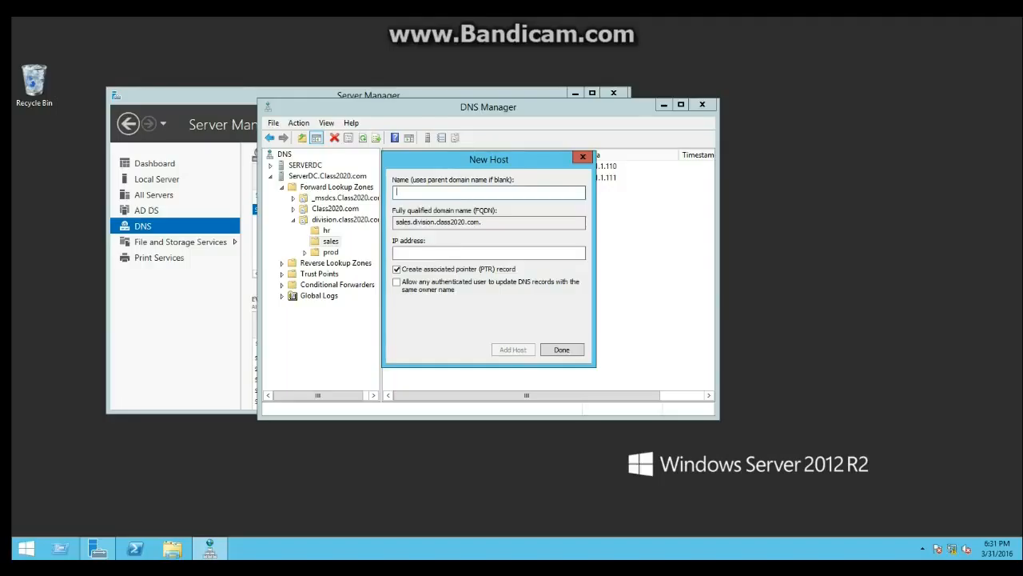
pyautogui.click(562, 349)
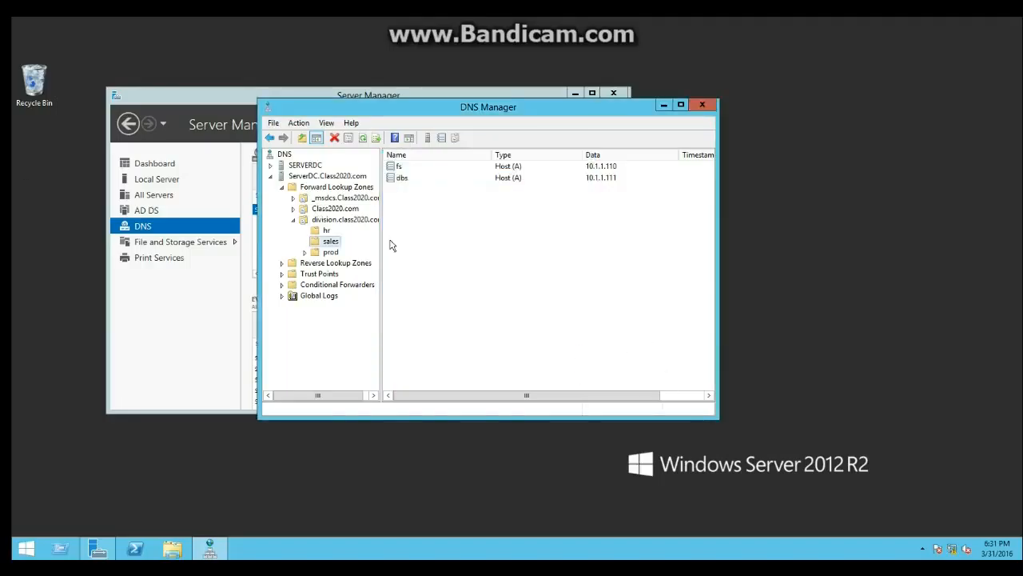
# Add a host record named fs1 with IP address 10.1.1.120 and an associated PTR record to the prod domain
pyautogui.click(330, 252)
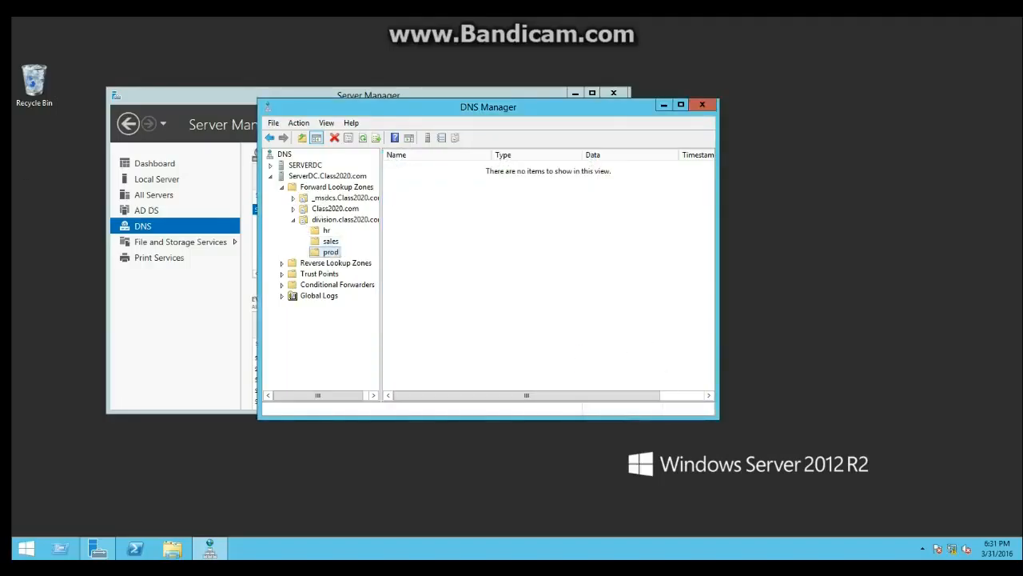
pyautogui.rightClick(333, 254)
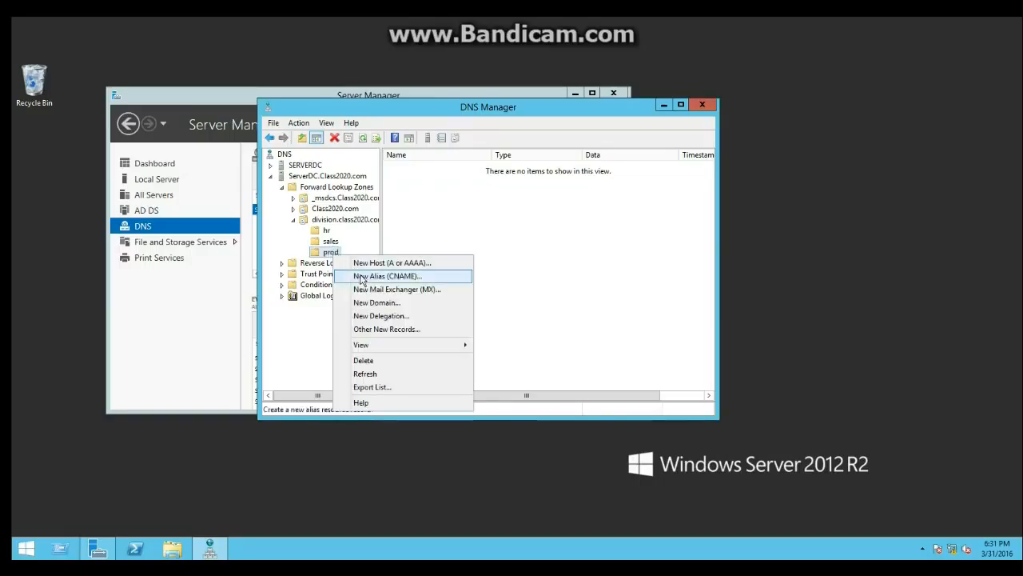
pyautogui.click(368, 263)
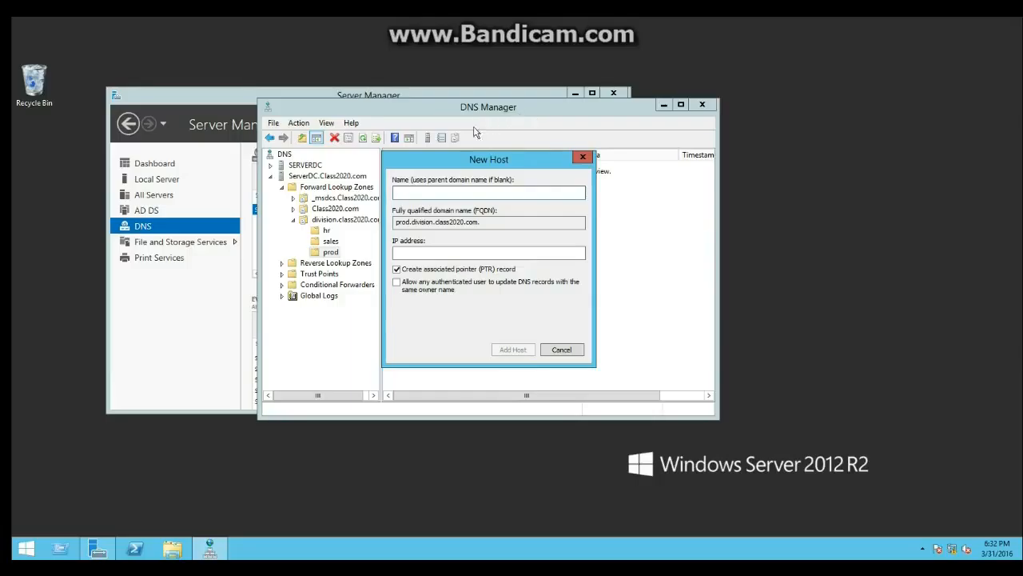
pyautogui.write('fs1')
pyautogui.press('Tab')
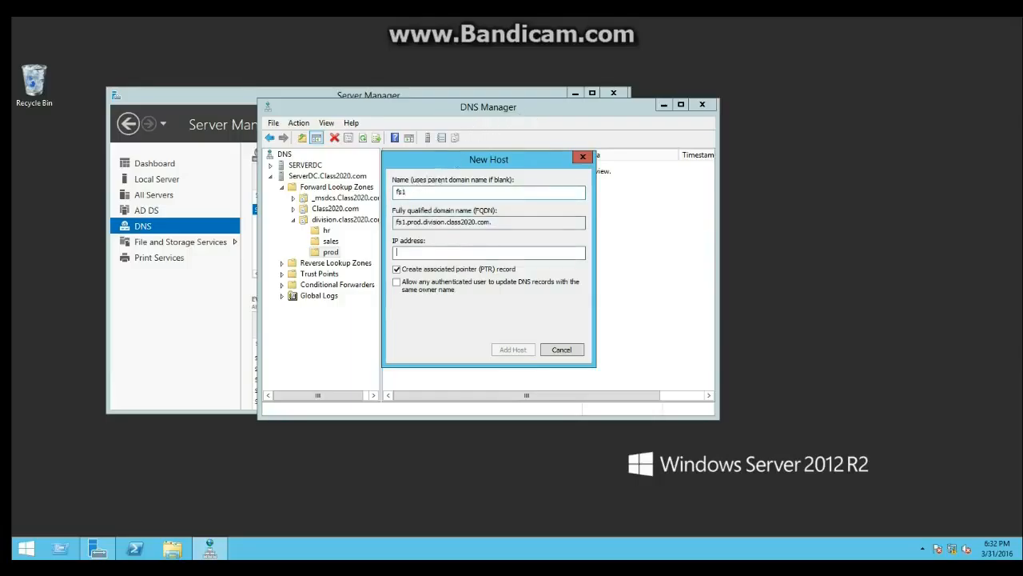
pyautogui.write('10.1.1.1')
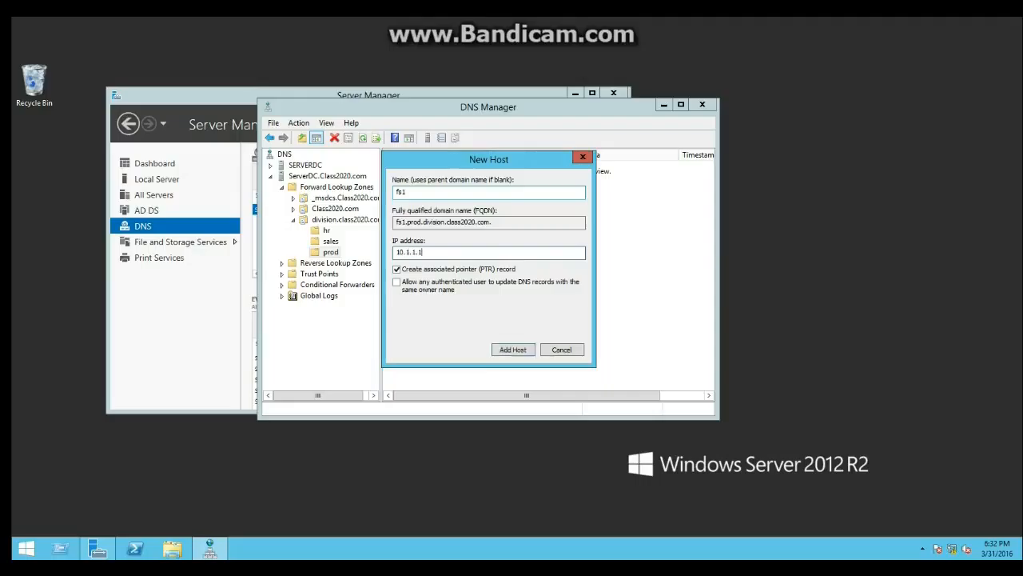
pyautogui.write('20')
pyautogui.press('Return')
pyautogui.press('Return')
# Add a host record named fs2 with IP address 10.1.1.121 and an associated PTR record to the prod domain
pyautogui.write('fs2')
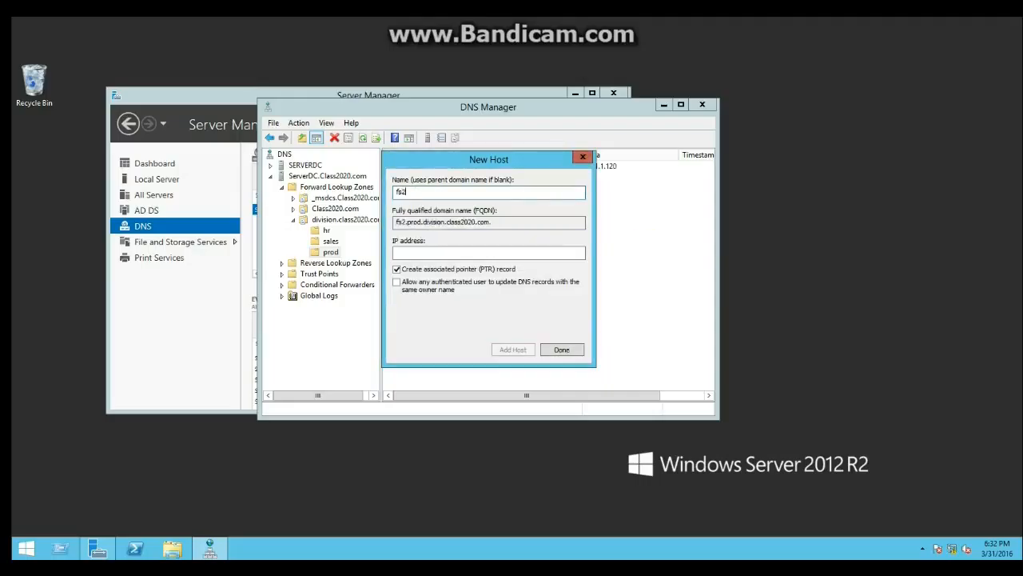
pyautogui.press('Tab')
pyautogui.write('10.1.1.')
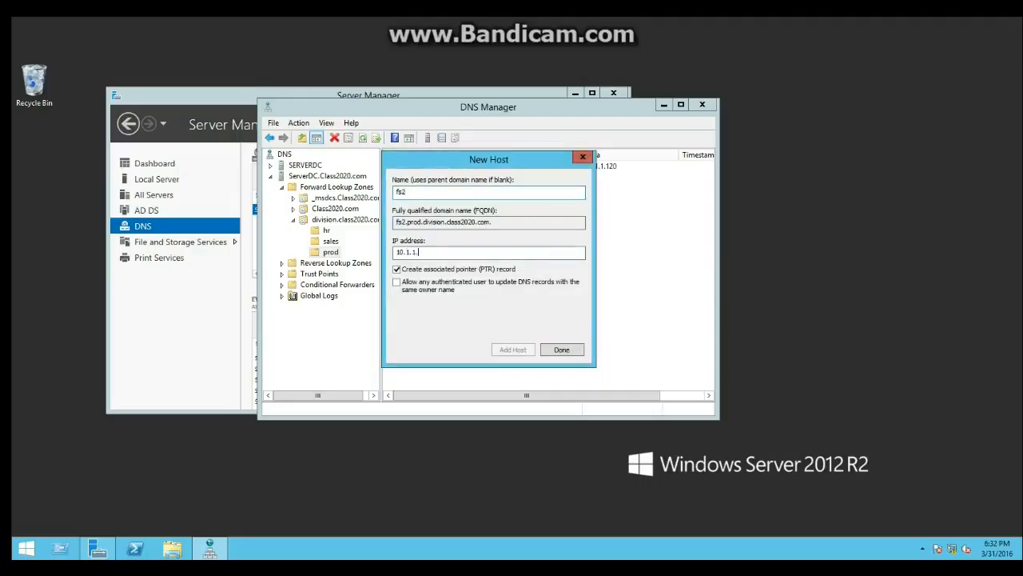
pyautogui.write('121')
pyautogui.press('Return')
pyautogui.press('Return')
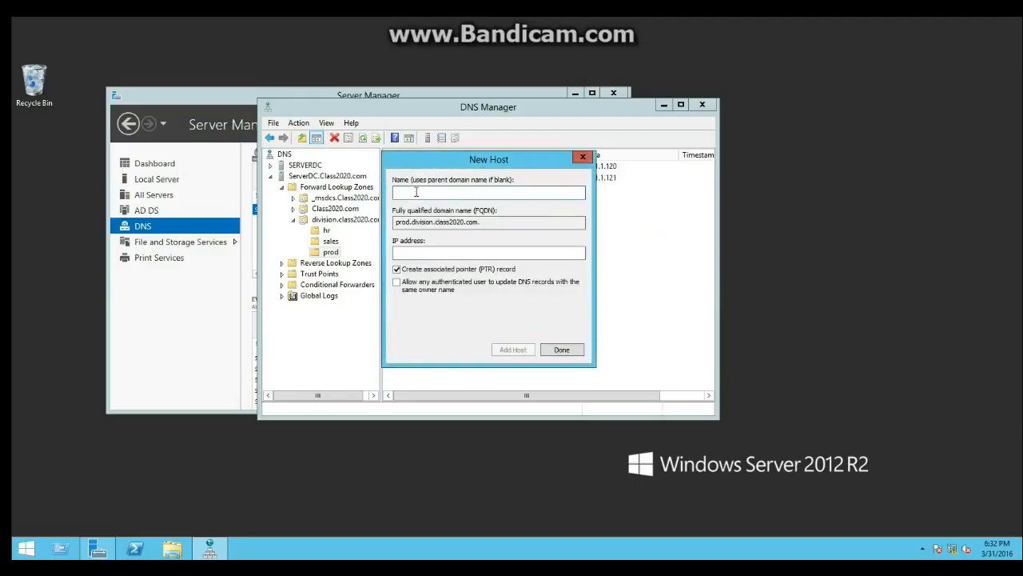
# Add a host record named fs3 with IP address 10.1.1.122 and a PTR record to the prod domain, and finish adding hosts there
pyautogui.write('fs3')
pyautogui.press('Tab')
pyautogui.write('10')
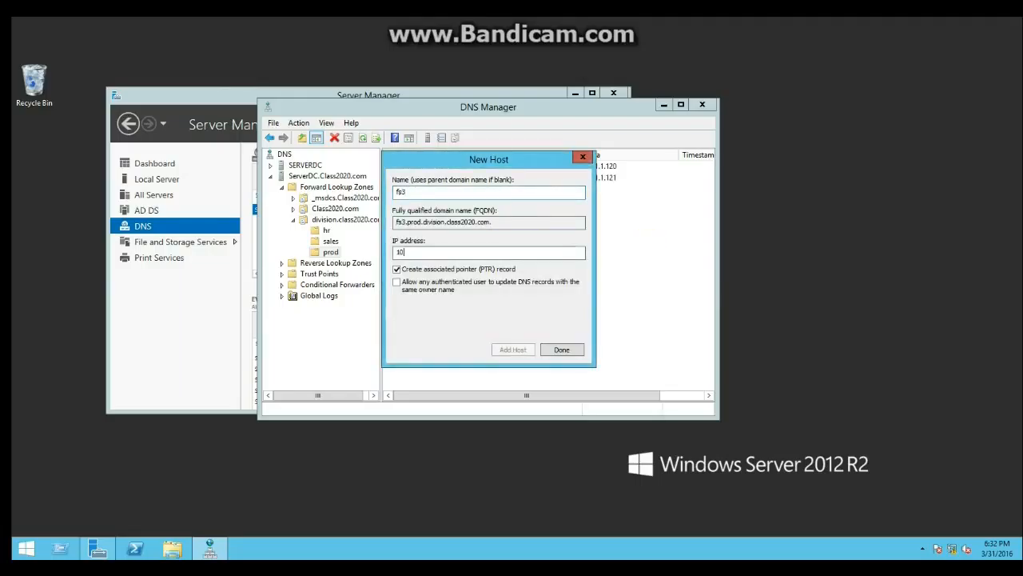
pyautogui.write('.11.1.122')
pyautogui.press('Return')
pyautogui.press('Return')
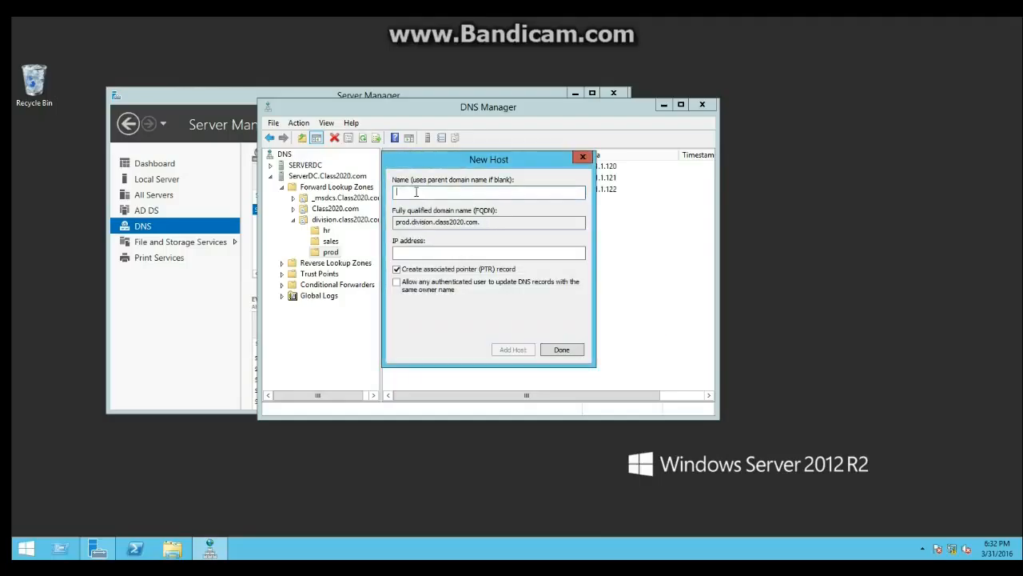
pyautogui.click(583, 156)
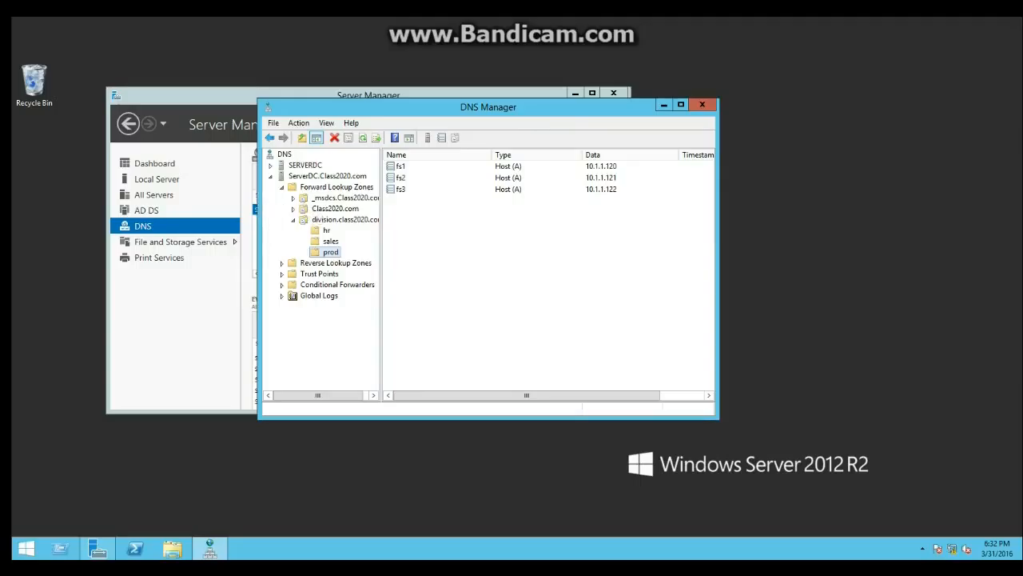
# Expand the Class2020.com forward zone and add a host record named www with IP address 10.1.1.8 and an associated PTR record
pyautogui.click(335, 208)
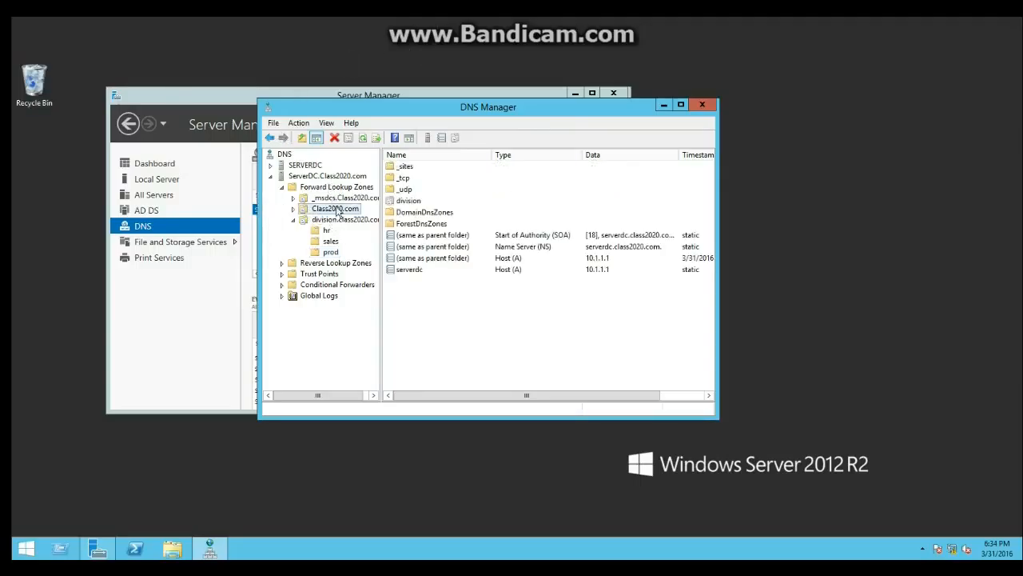
pyautogui.rightClick(334, 216)
pyautogui.rightClick(318, 195)
pyautogui.rightClick(312, 207)
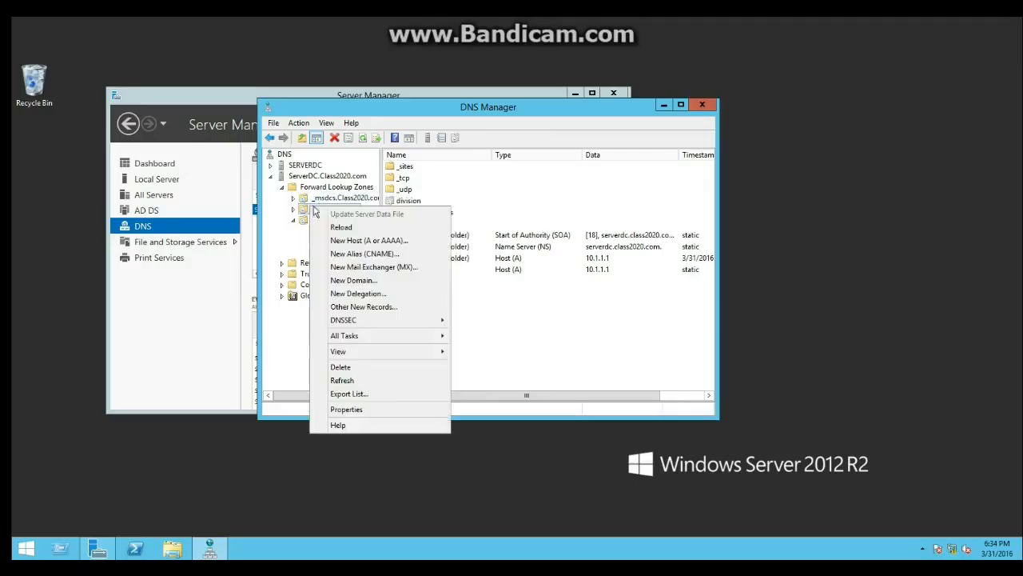
pyautogui.click(293, 208)
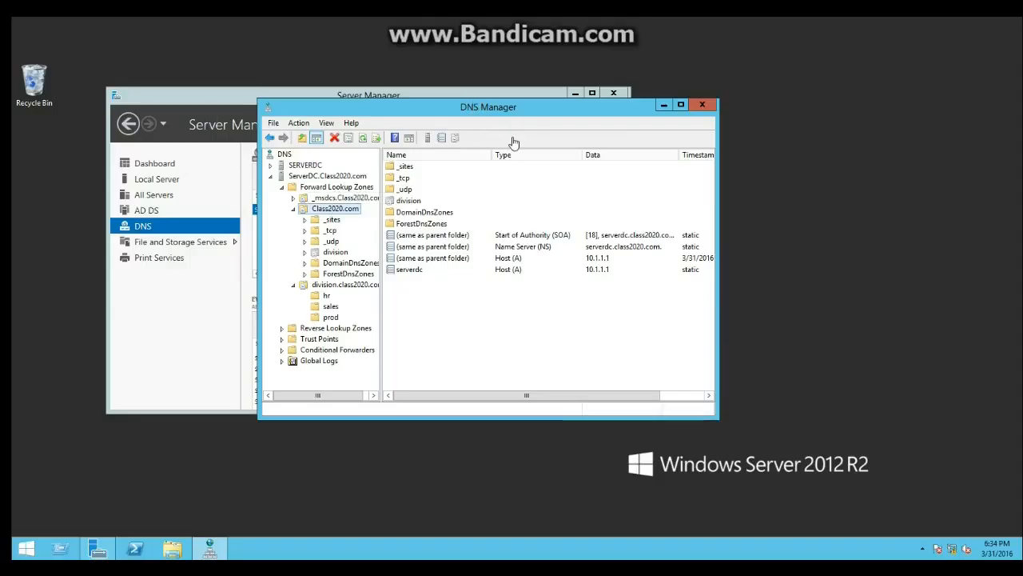
pyautogui.rightClick(352, 214)
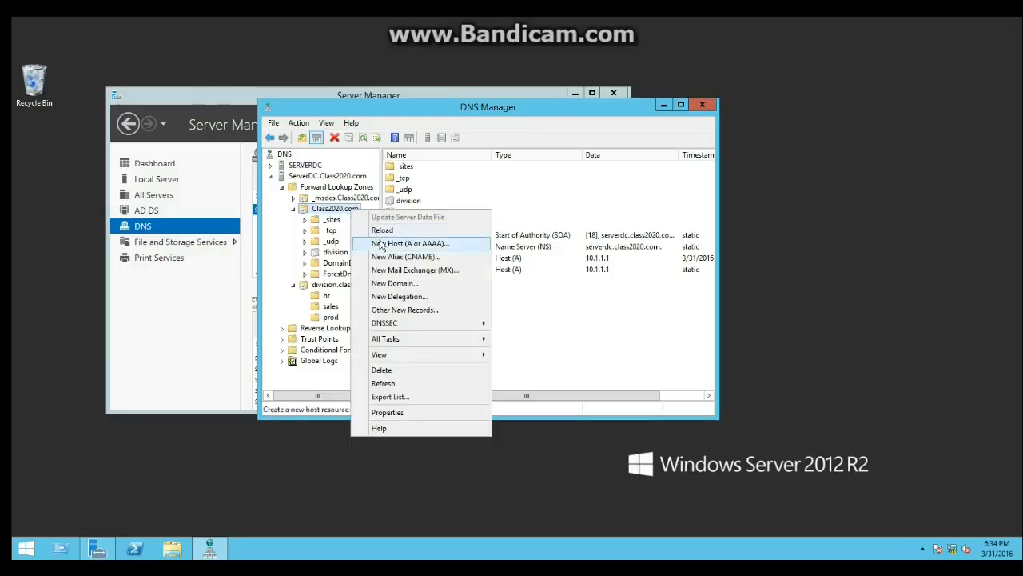
pyautogui.click(381, 244)
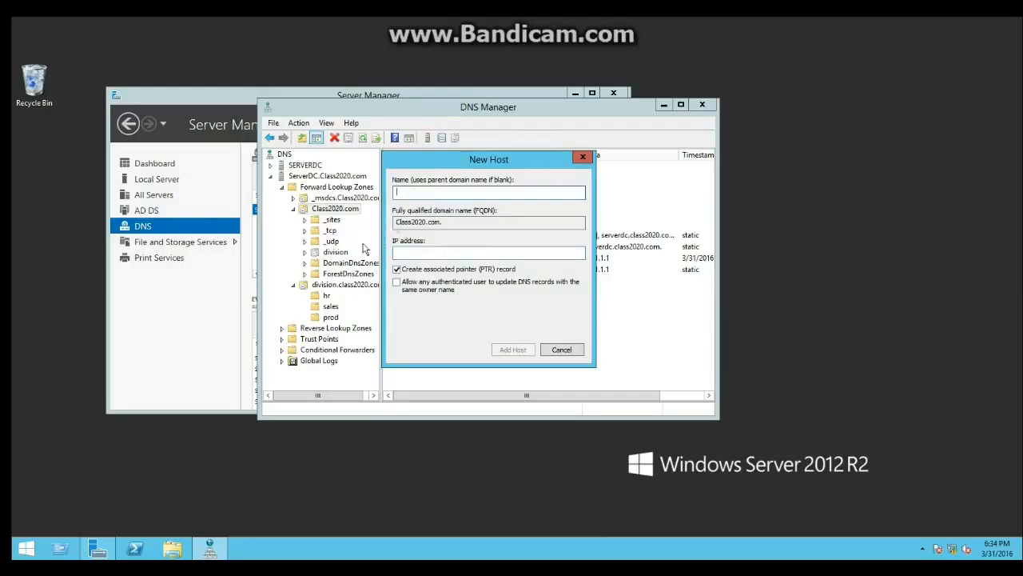
pyautogui.write('www')
pyautogui.press('Tab')
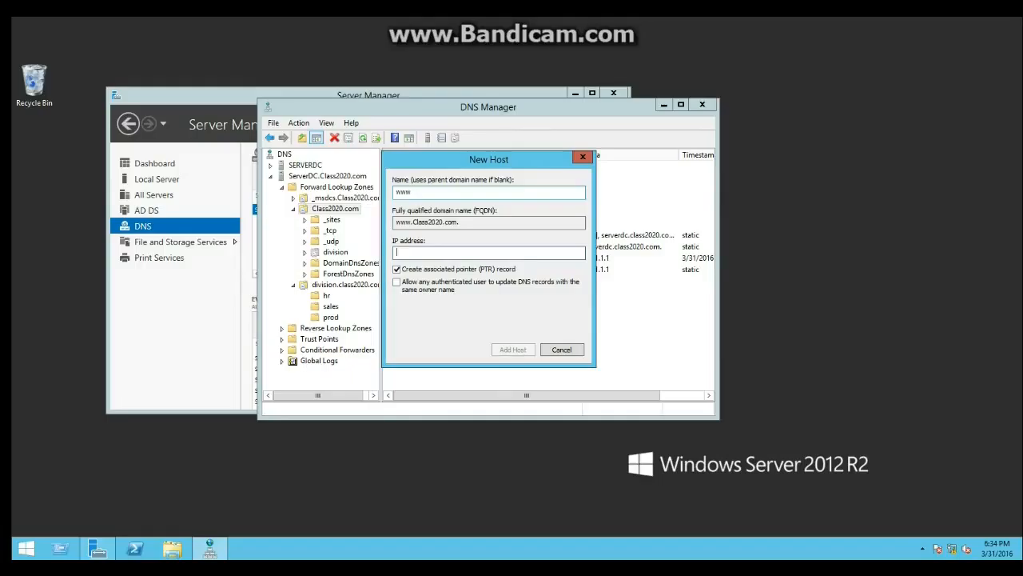
pyautogui.write('10.1.1.8')
pyautogui.press('Return')
pyautogui.press('Return')
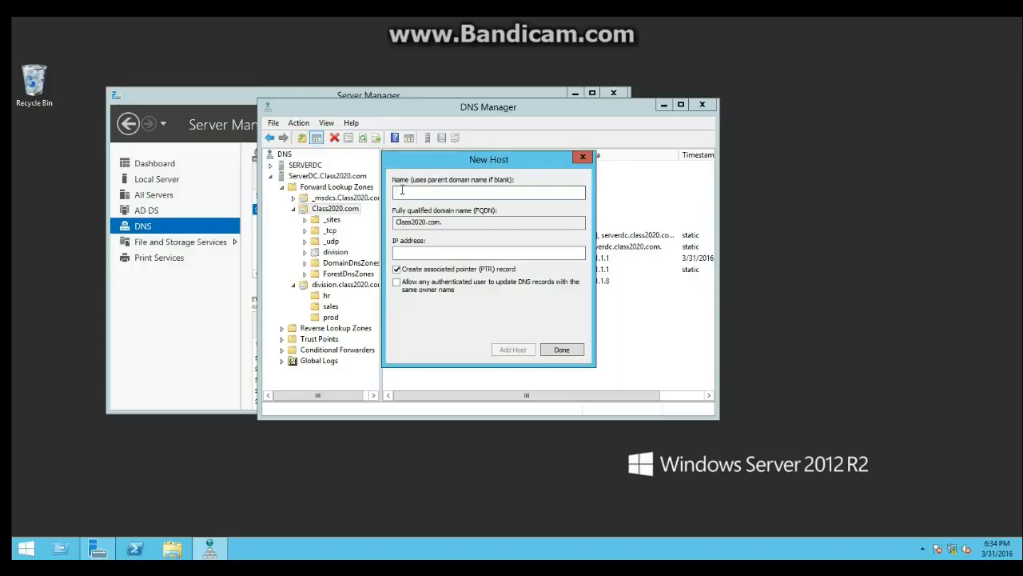
# Add a host record named ftp with IP address 10.1.1.9 and an associated PTR record to Class2020.com
pyautogui.write('ftp')
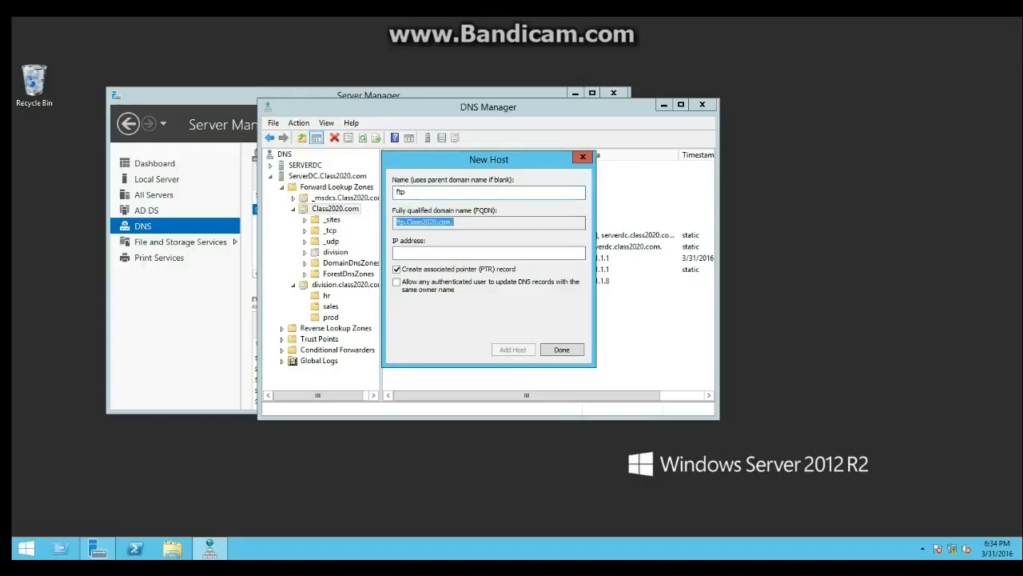
pyautogui.press('Tab')
pyautogui.write('10.1.1.9')
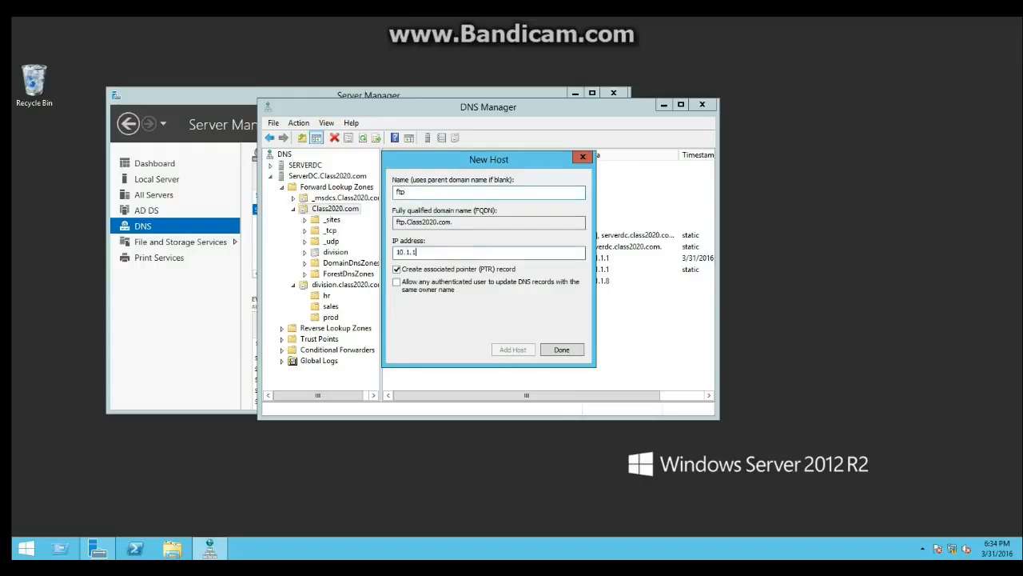
pyautogui.press('Return')
pyautogui.press('Return')
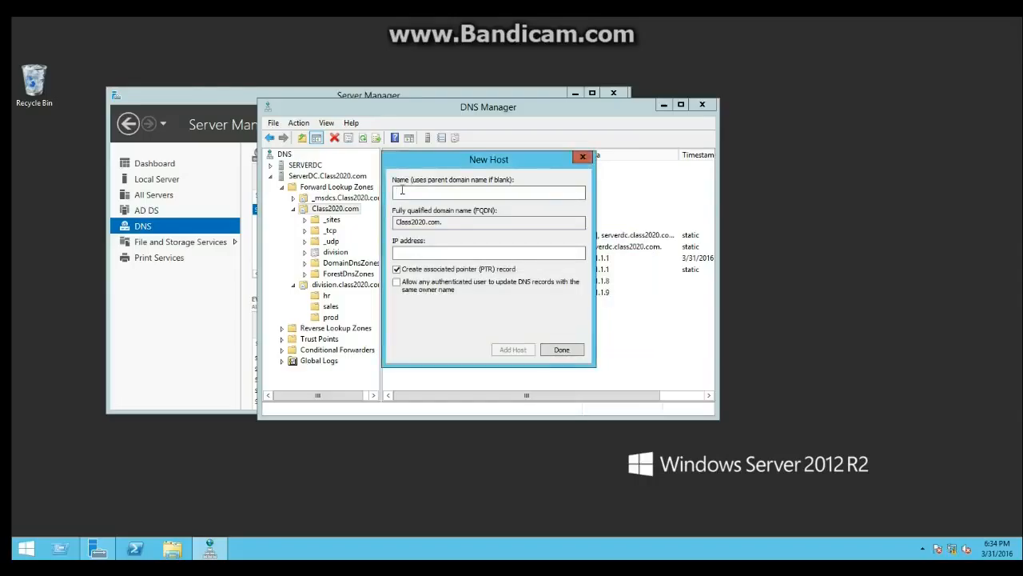
# Add a host record named mail with IP address 10.1.1.10 and an associated PTR record to Class2020.com, and finish adding hosts there
pyautogui.write('mail')
pyautogui.press('Tab')
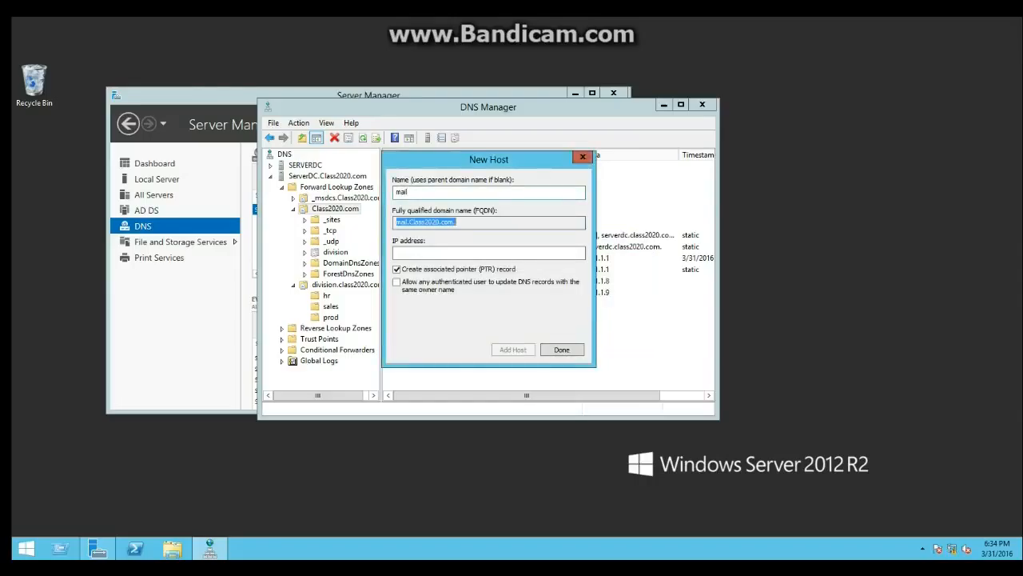
pyautogui.press('Tab')
pyautogui.write('10.1.1.')
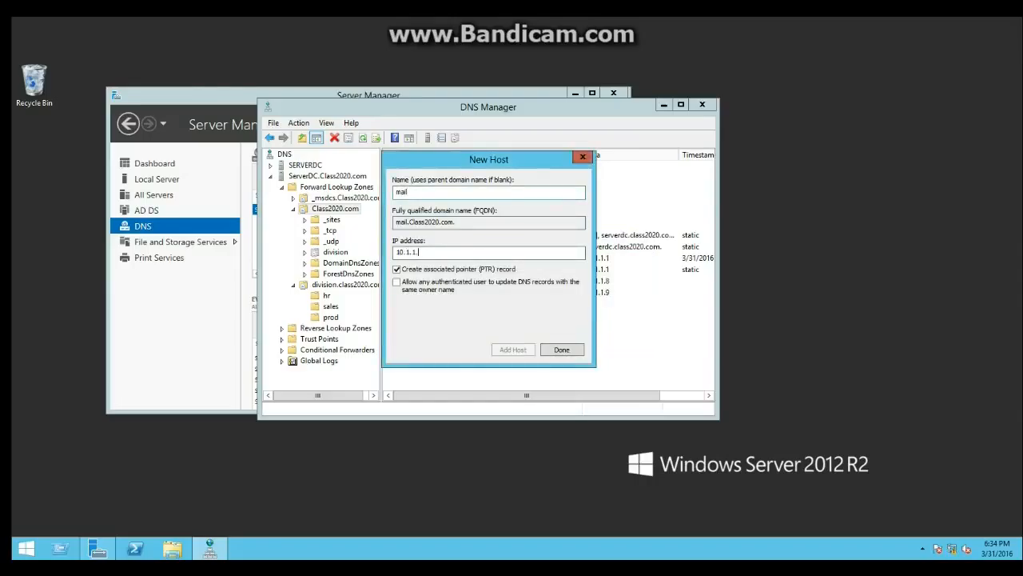
pyautogui.write('10')
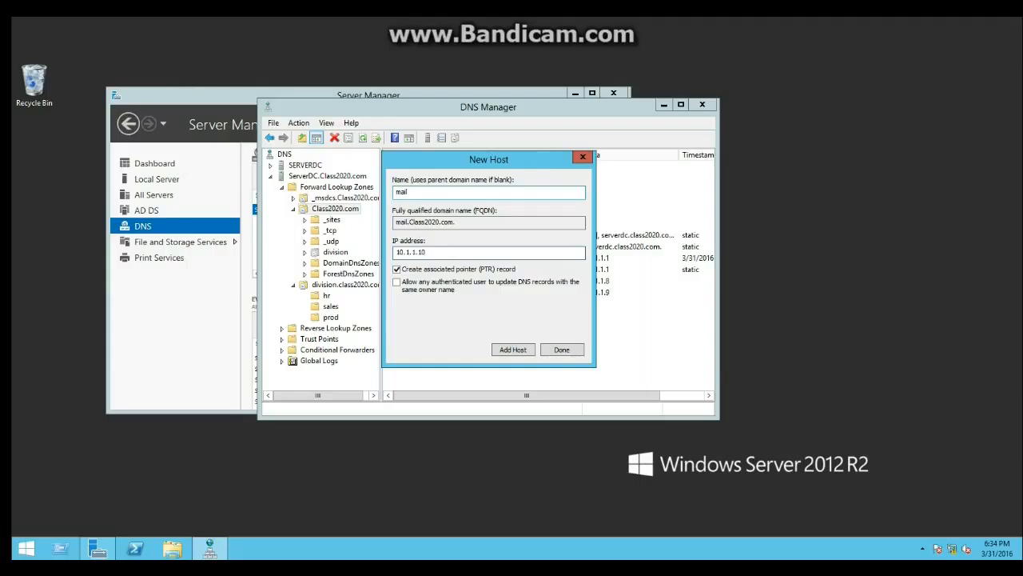
pyautogui.press('Return')
pyautogui.press('Return')
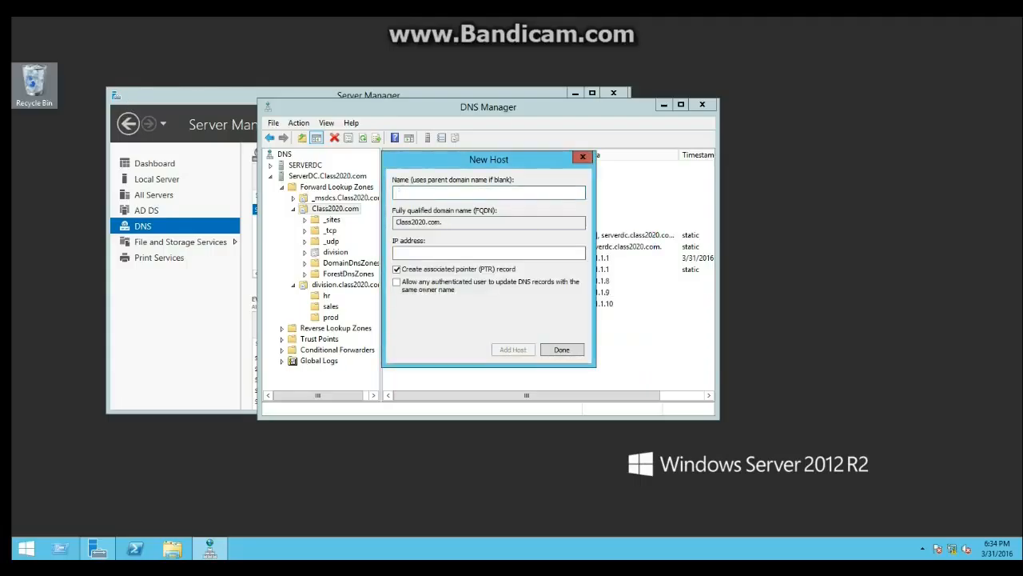
pyautogui.click(568, 356)
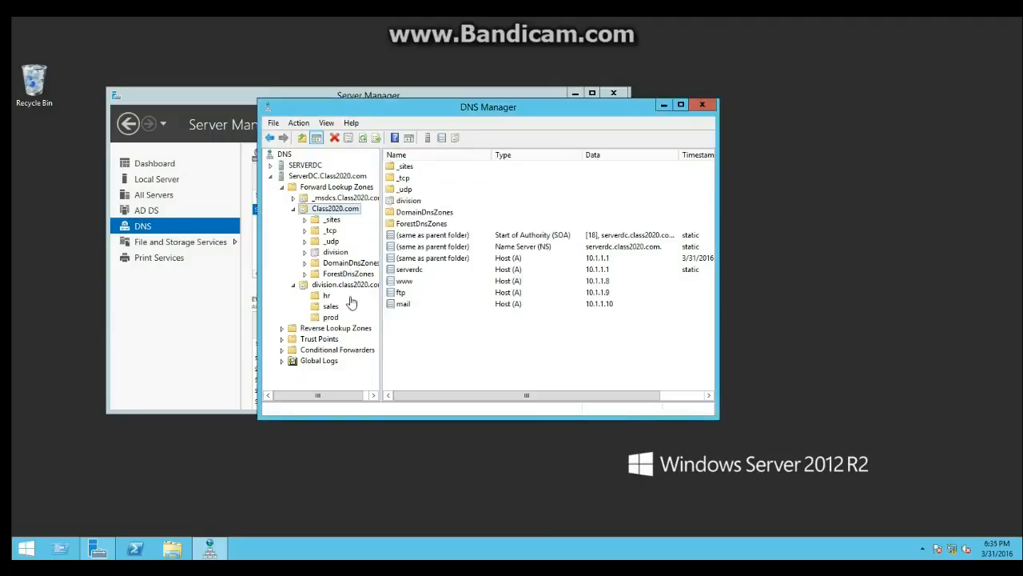
# Open the 1.1.10.in-addr.arpa reverse lookup zone and select all its pointer records to check them
pyautogui.click(317, 332)
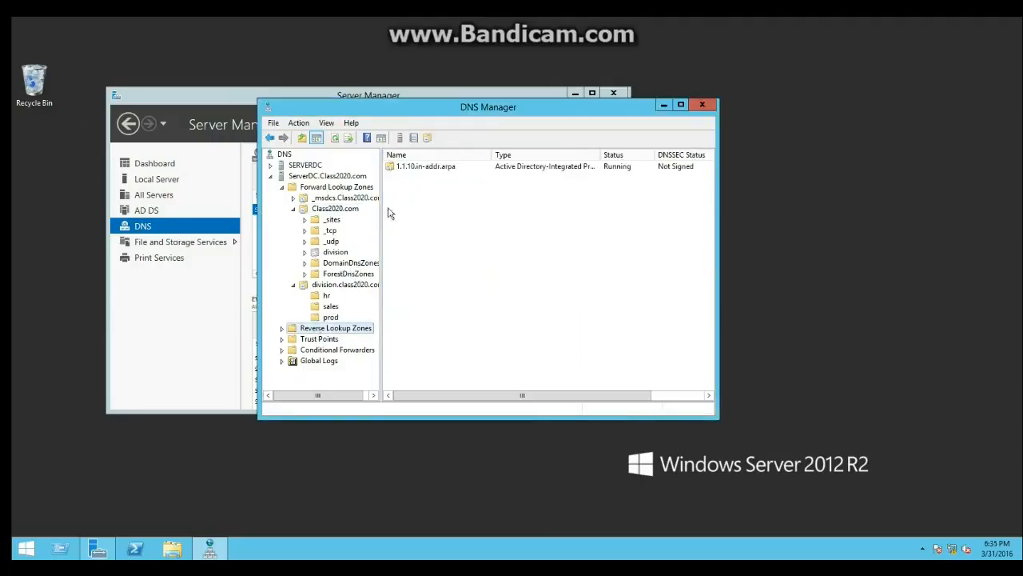
pyautogui.doubleClick(421, 168)
pyautogui.moveTo(417, 319); pyautogui.dragTo(403, 192)
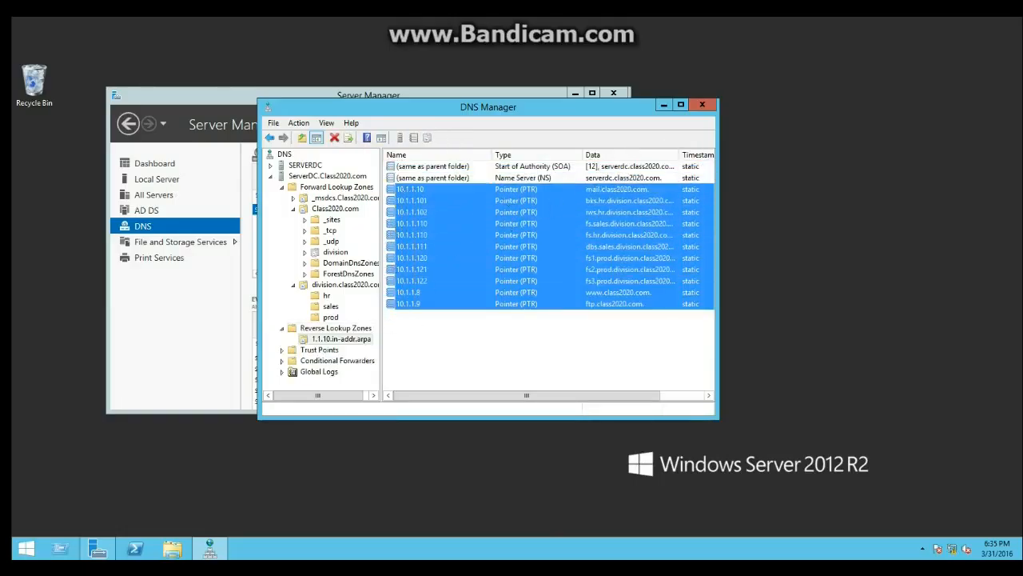